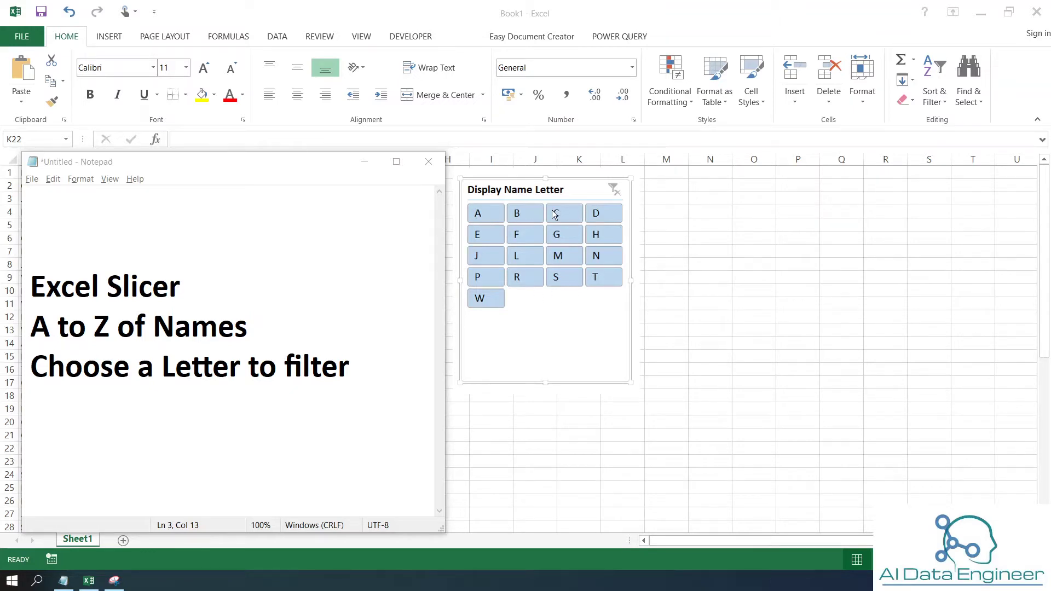
- Minimize the notes window to reveal the customer table and Display Name Letter slicer
left_click(364, 161)
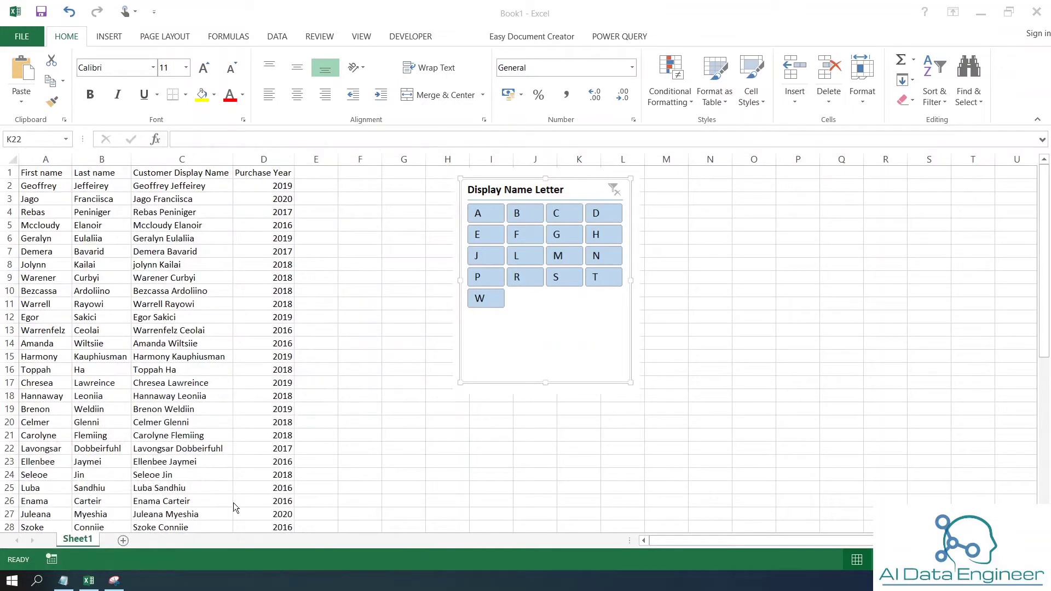
- Delete the Display Name Letter slicer and review the four column headings A1–D1
left_click(577, 191)
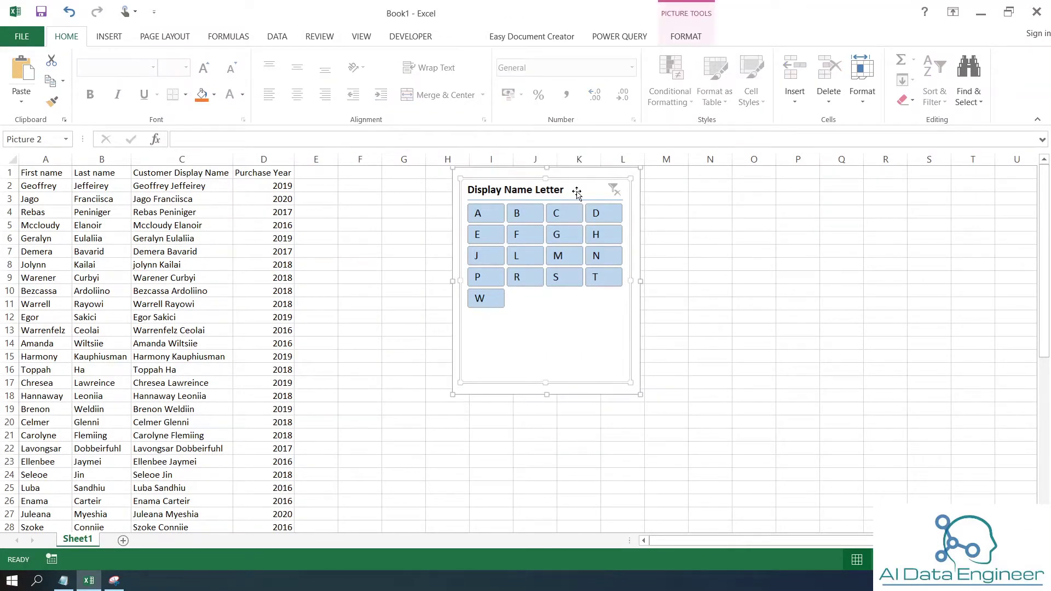
key("Delete")
left_click(50, 174)
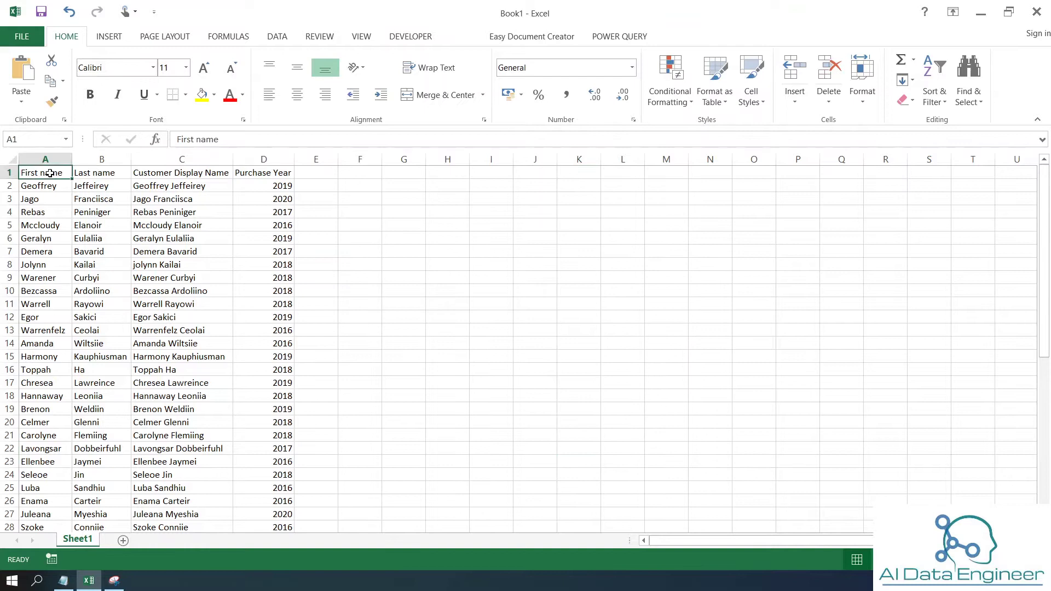
left_click(90, 175)
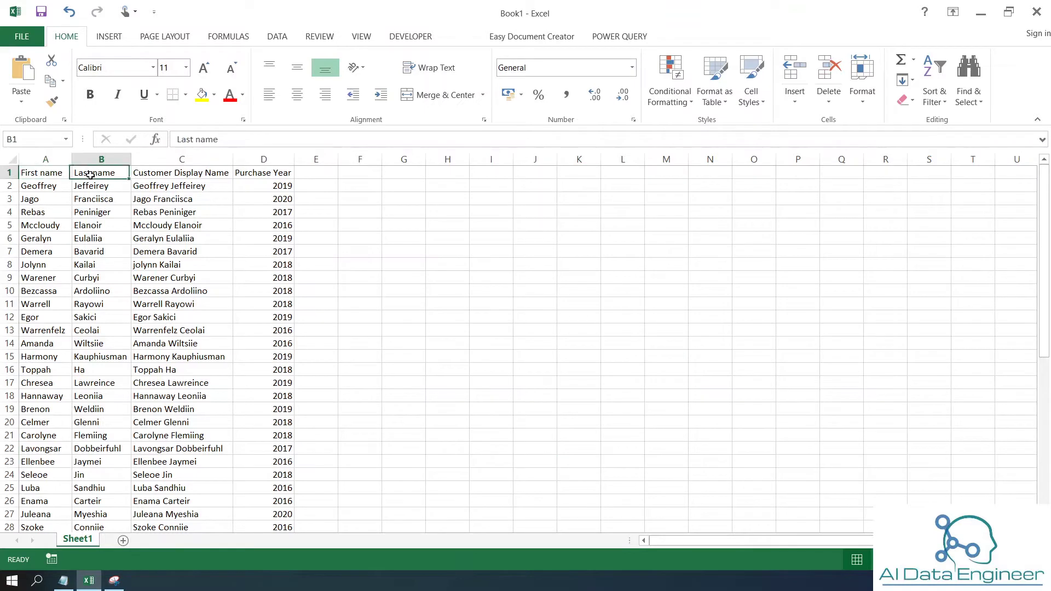
left_click(191, 175)
left_click(268, 180)
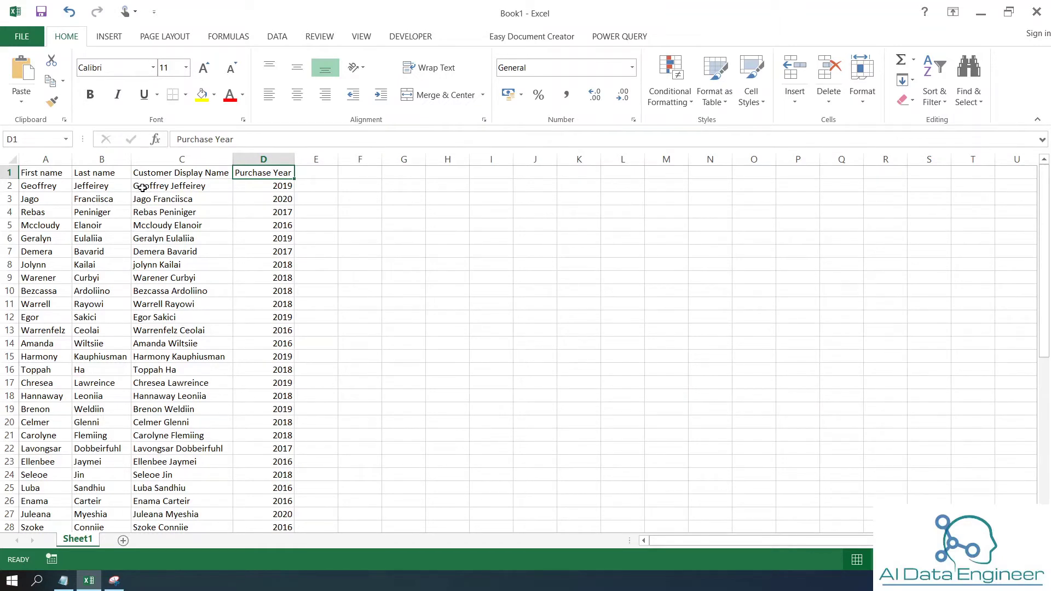
left_click(315, 172)
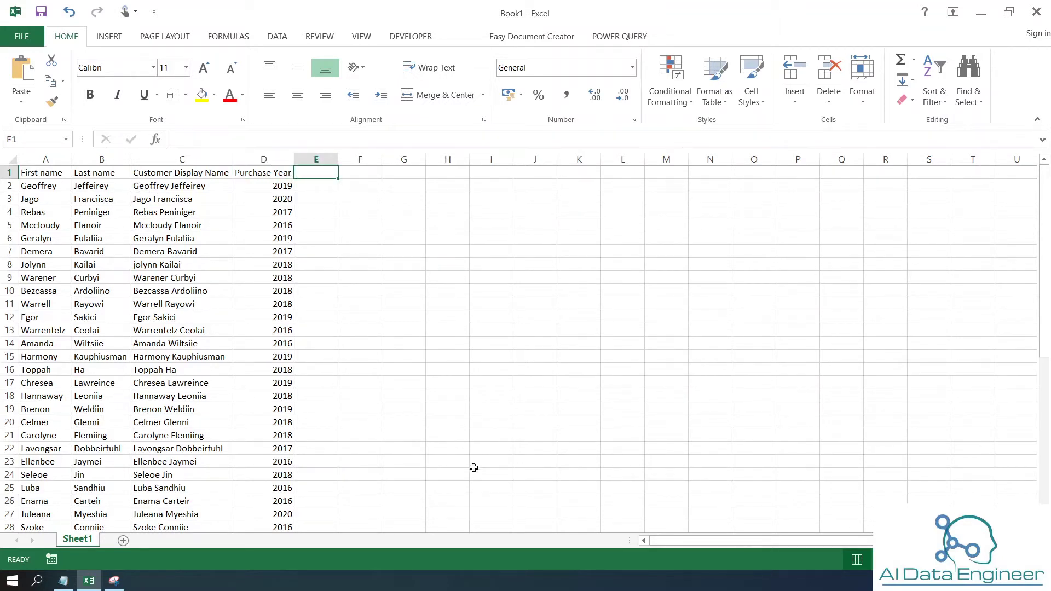
- Enter the heading 'Customer Display Name Letter' in E1 and autofit column E
type("cust")
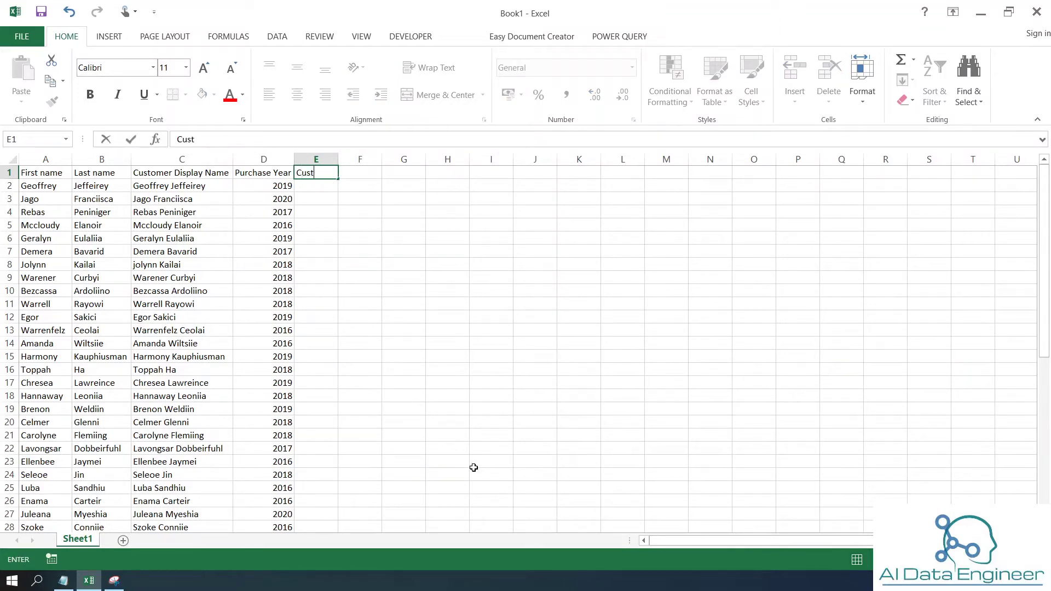
type("omer Display Name Lee")
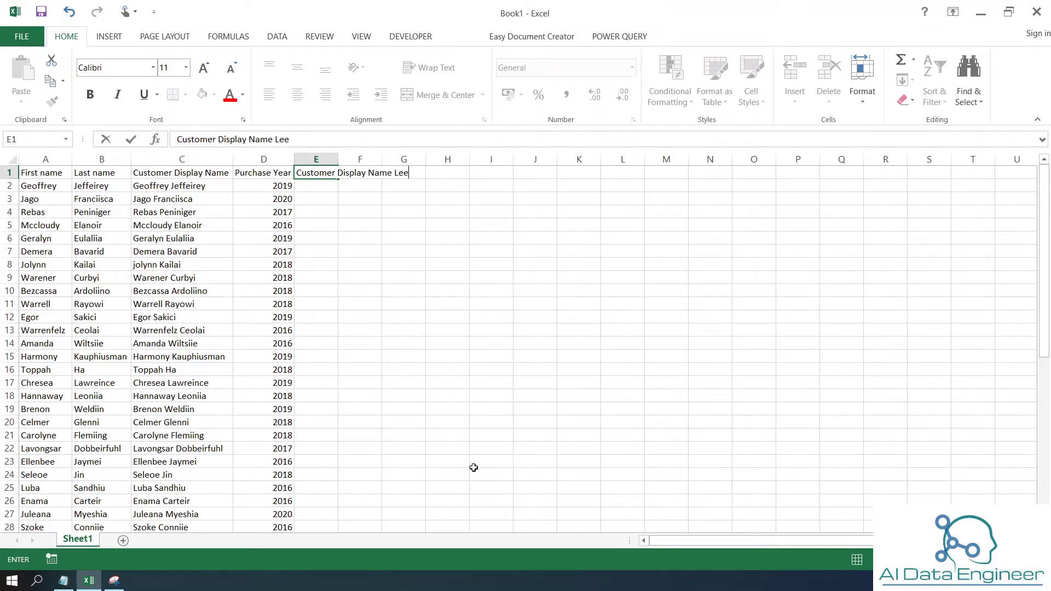
key("BackSpace")
type("tter")
key("Return")
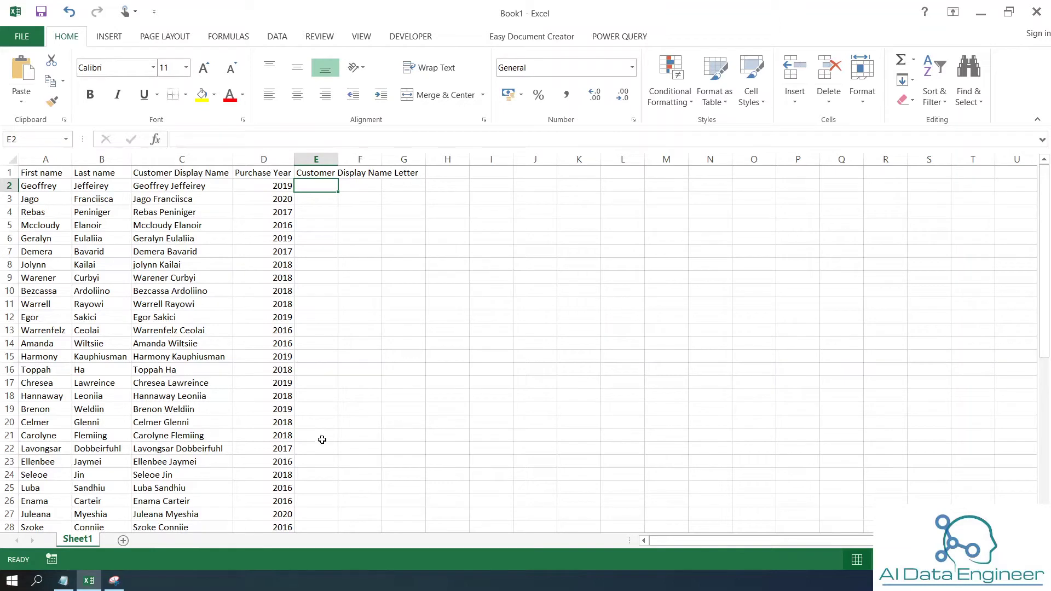
double_click(338, 159)
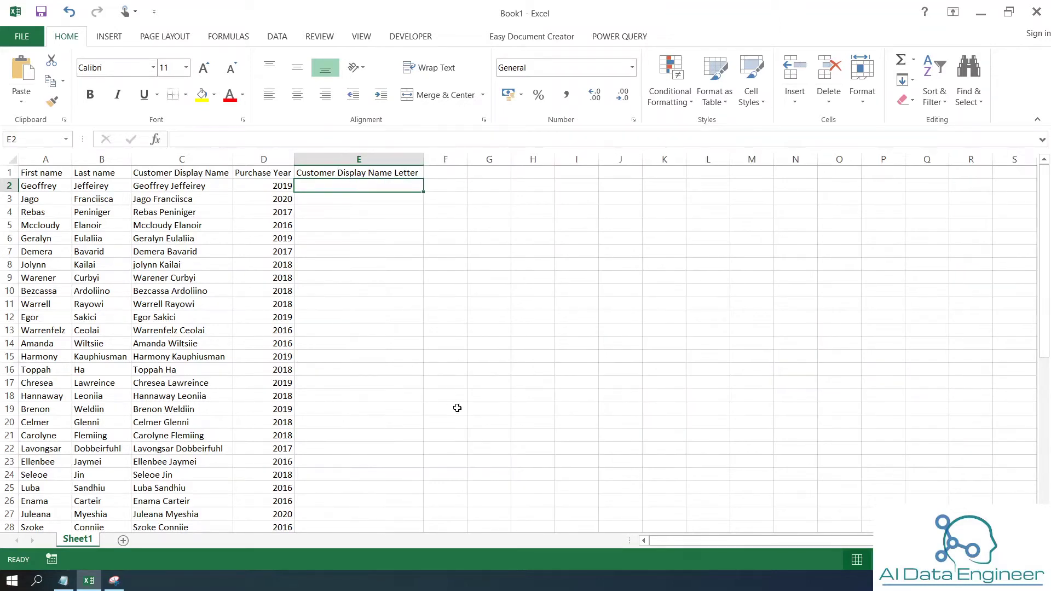
- Fill E2:E50 with =LEFT(C2,1) to show each display name's first letter
type("=left(")
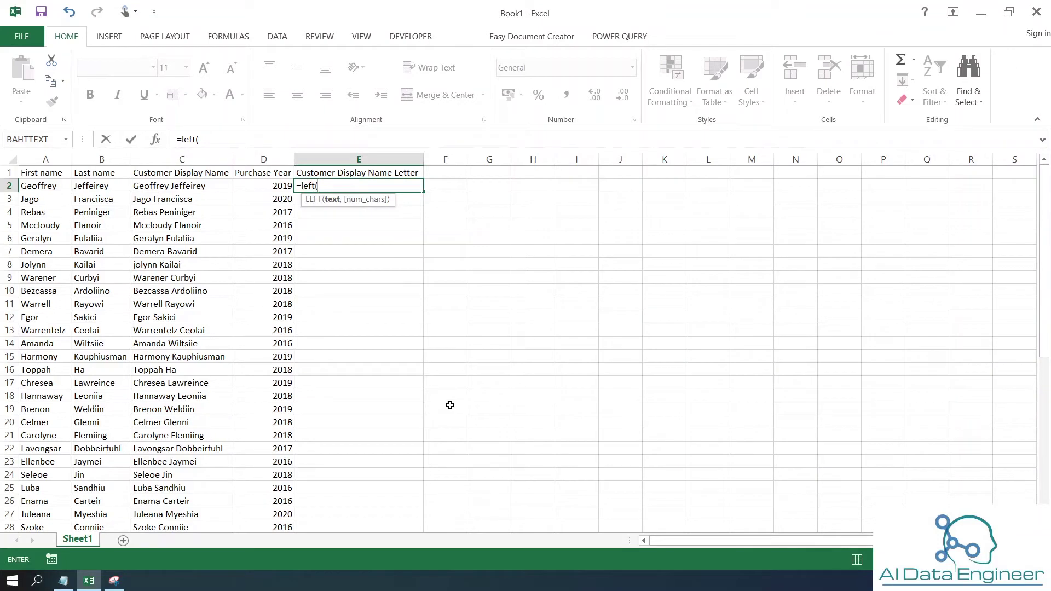
left_click(183, 184)
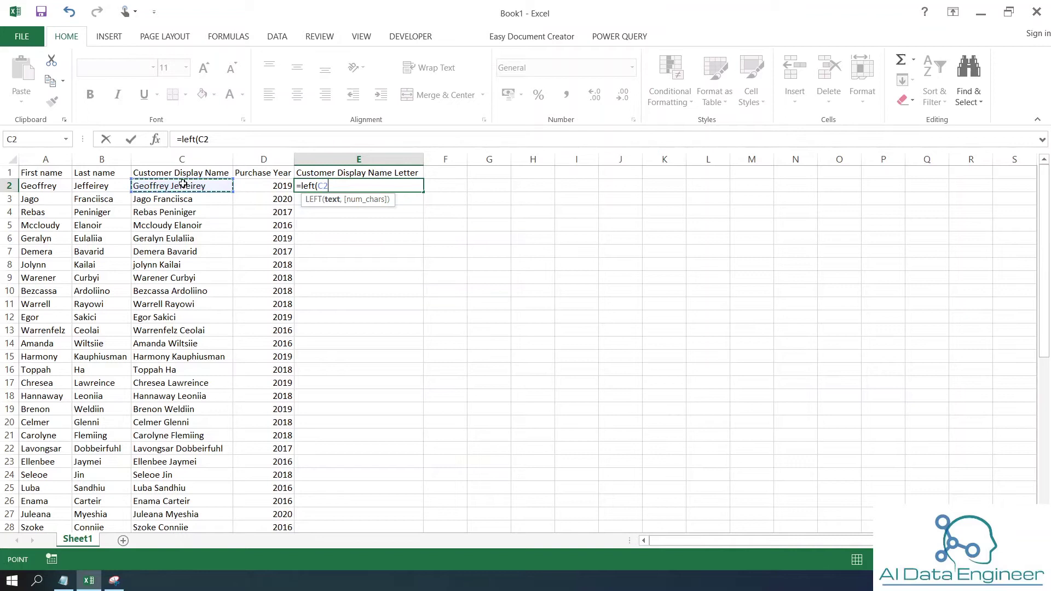
type(",1")
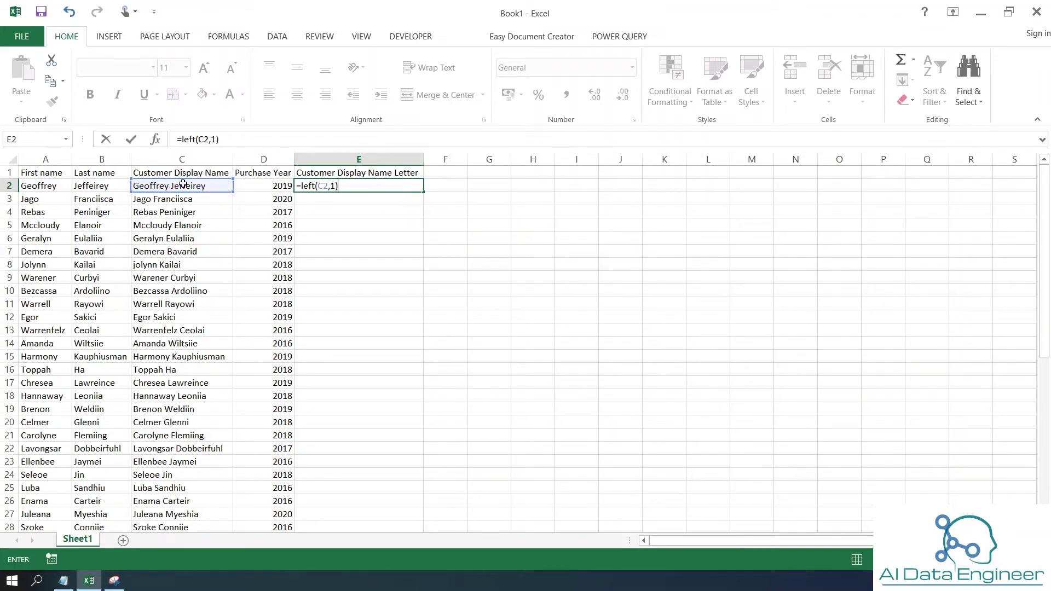
key("Return")
key("Up")
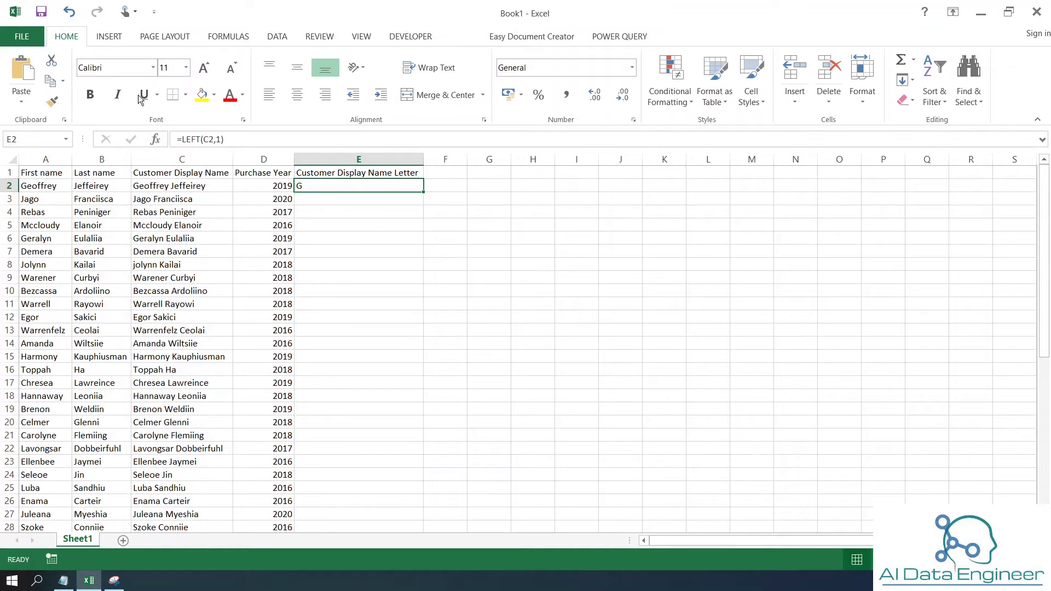
double_click(424, 193)
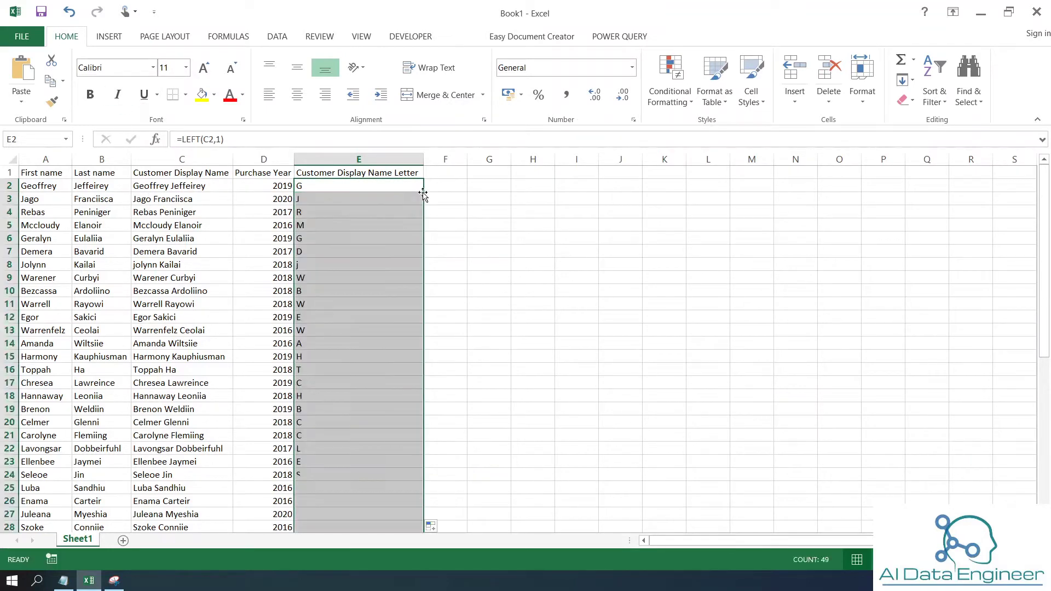
scroll(383, 306, "down", 9)
scroll(389, 330, "down", 4)
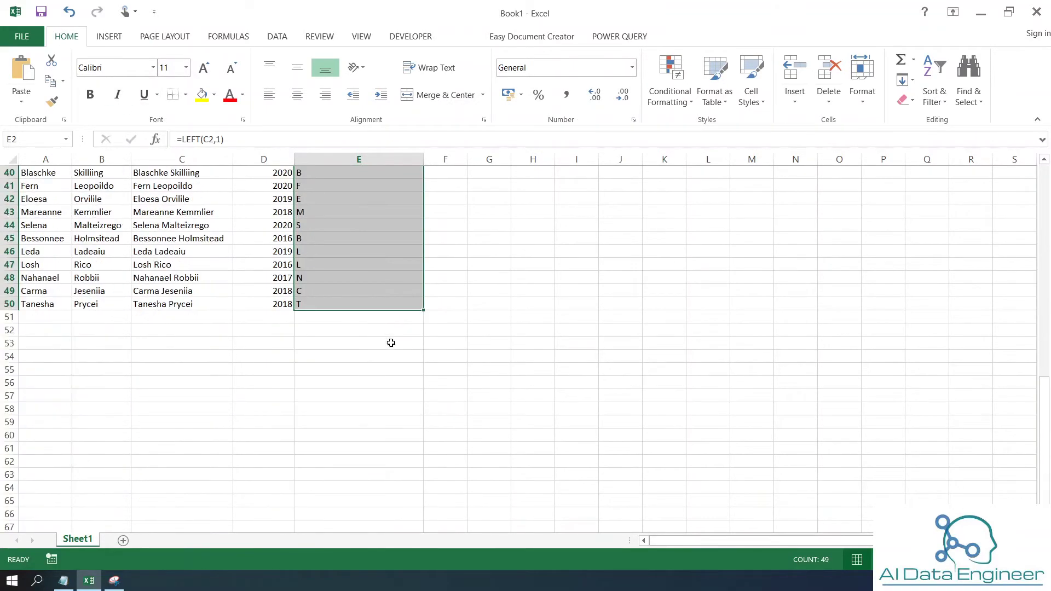
scroll(390, 339, "up", 13)
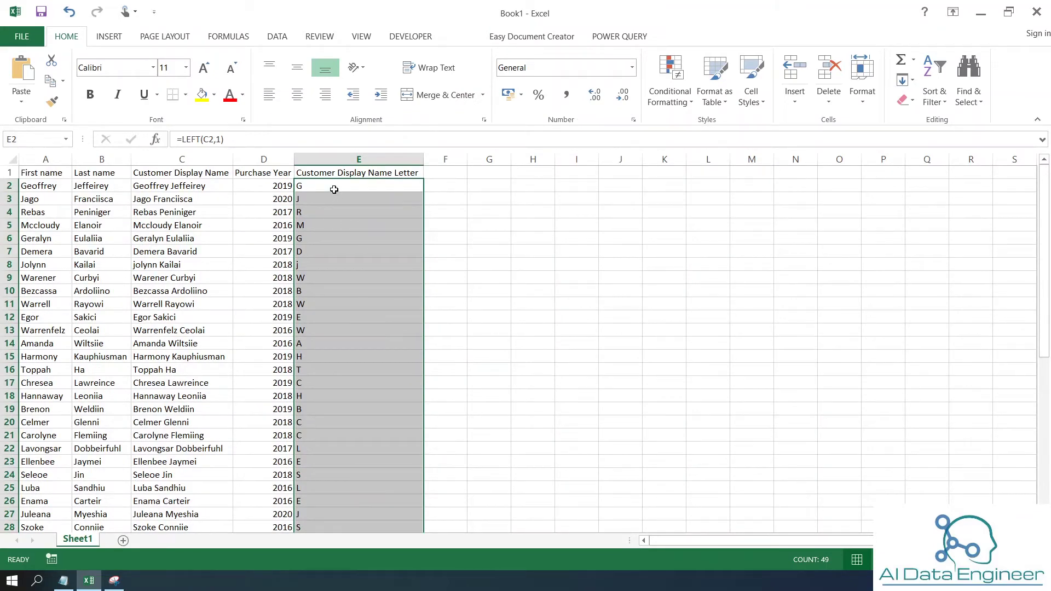
- Paste E2:E50 back over itself as values so each cell holds a static letter
key("ctrl+c")
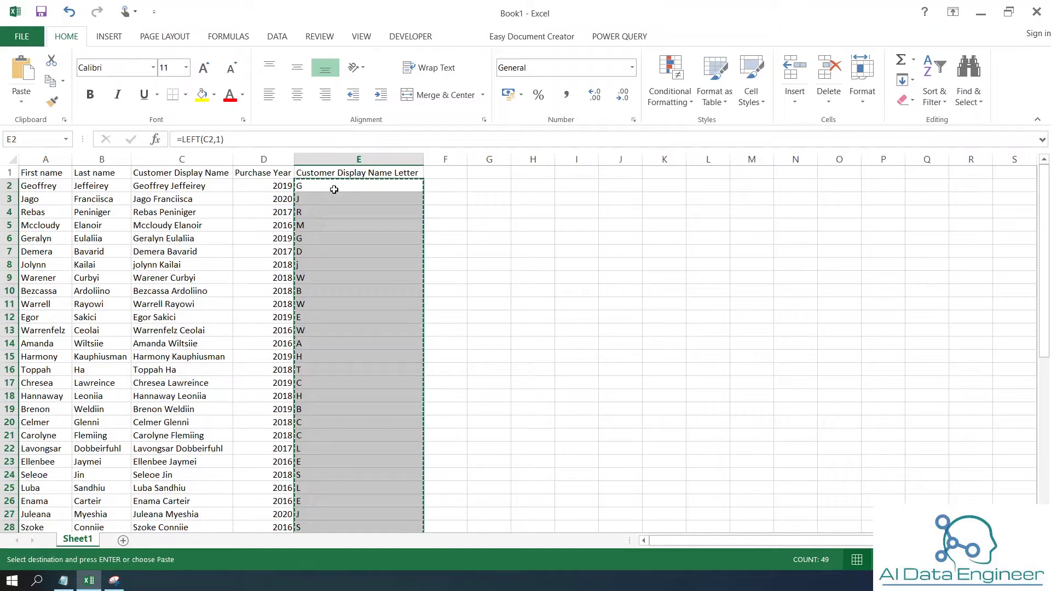
right_click(337, 185)
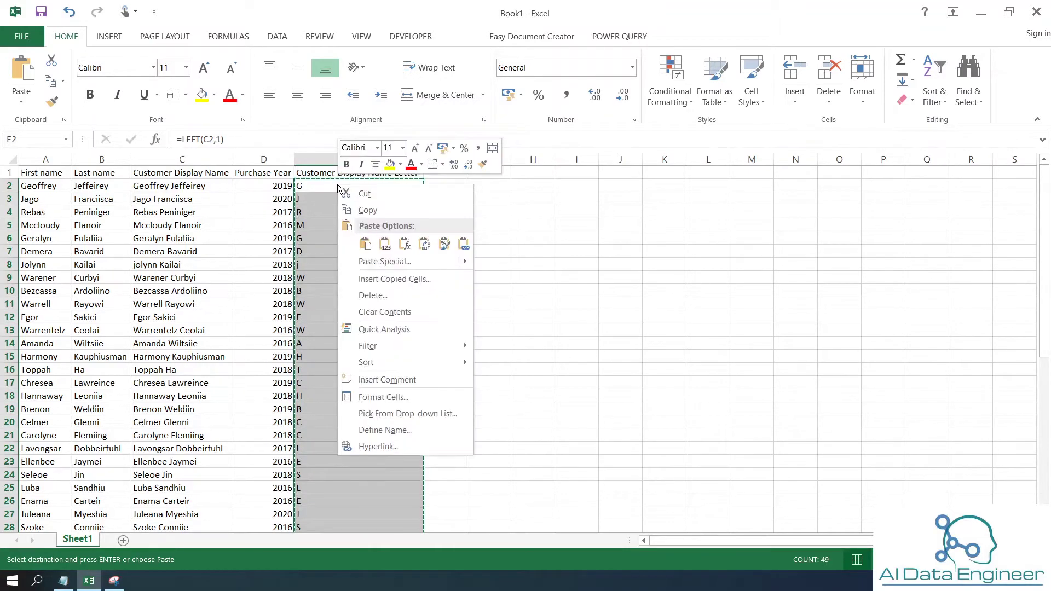
left_click(384, 245)
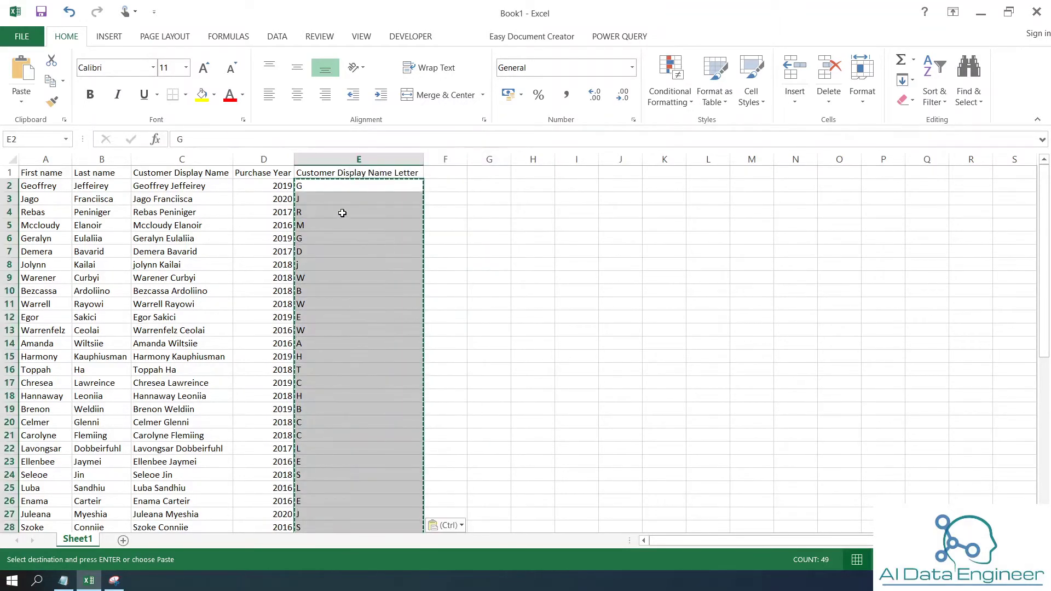
left_click(322, 186)
key("Escape")
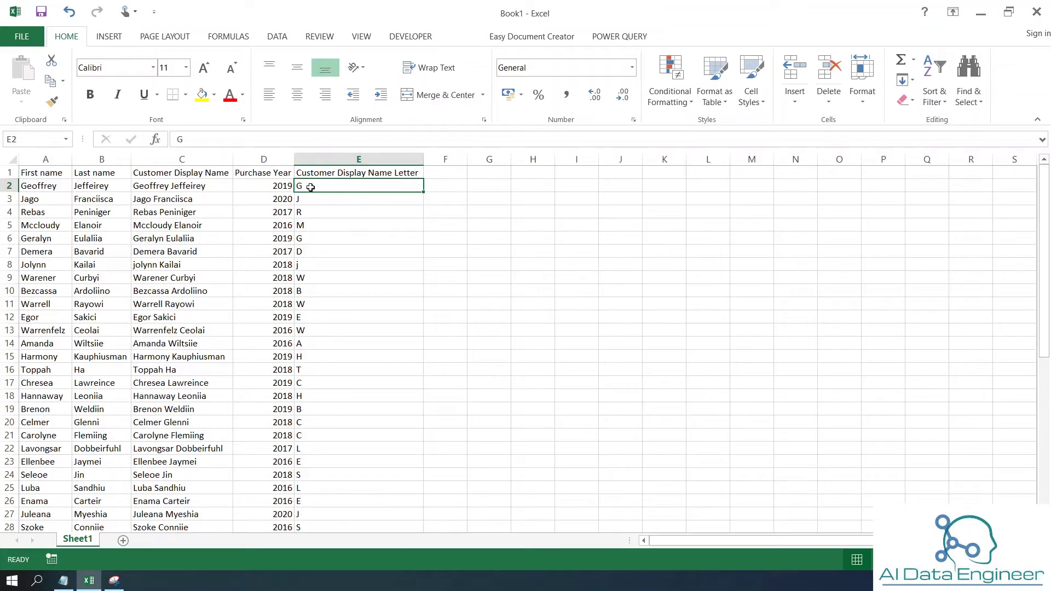
- Convert A1:E50 into a table with headers and name it Gan_CustomerData
left_click(40, 175)
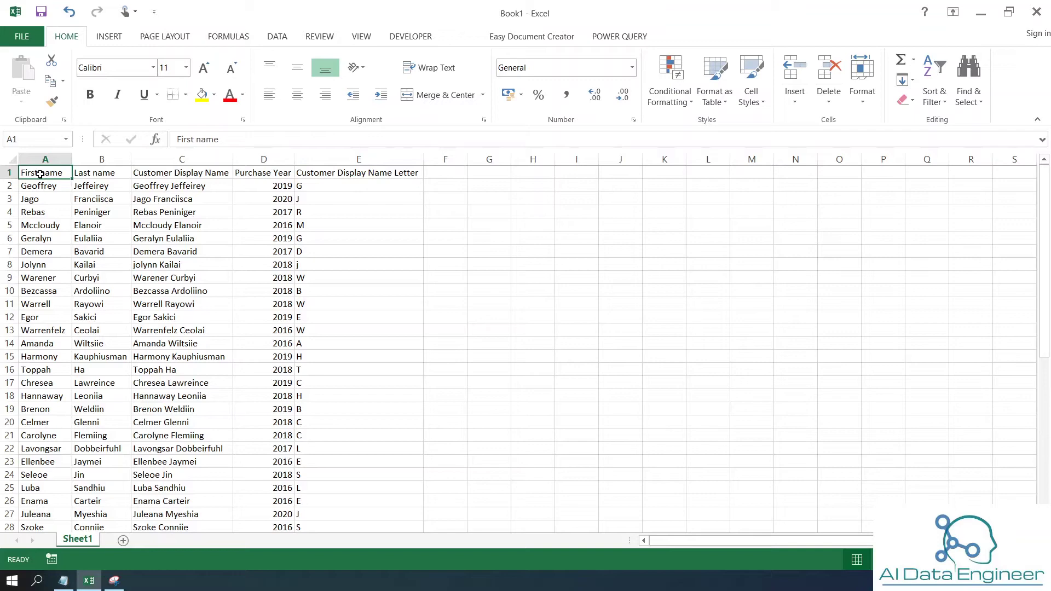
key("shift+Right")
key("shift+Right")
key("shift+Right")
key("shift+Right")
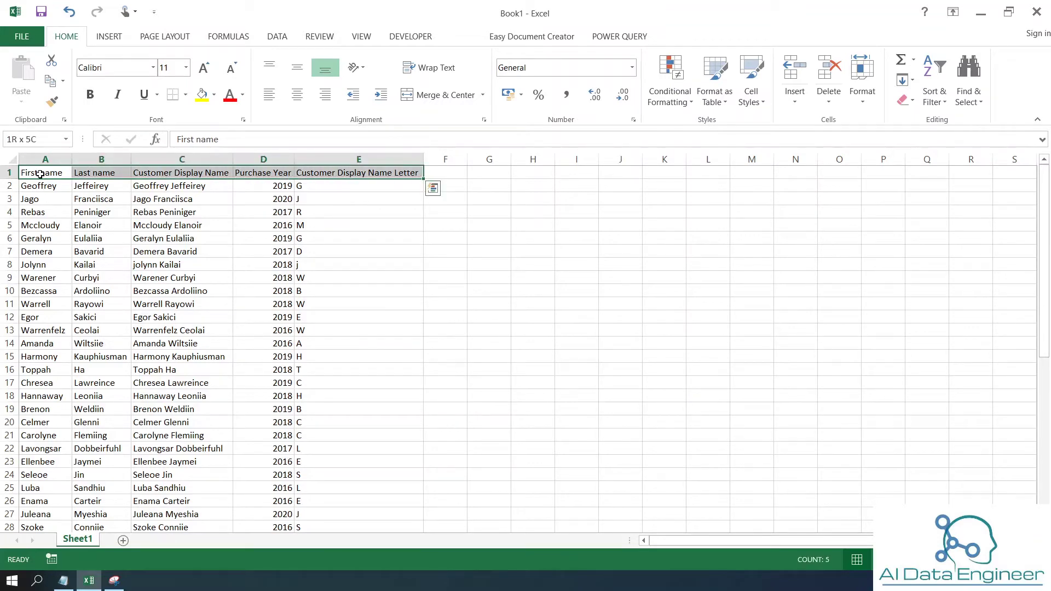
key("ctrl+shift+Down")
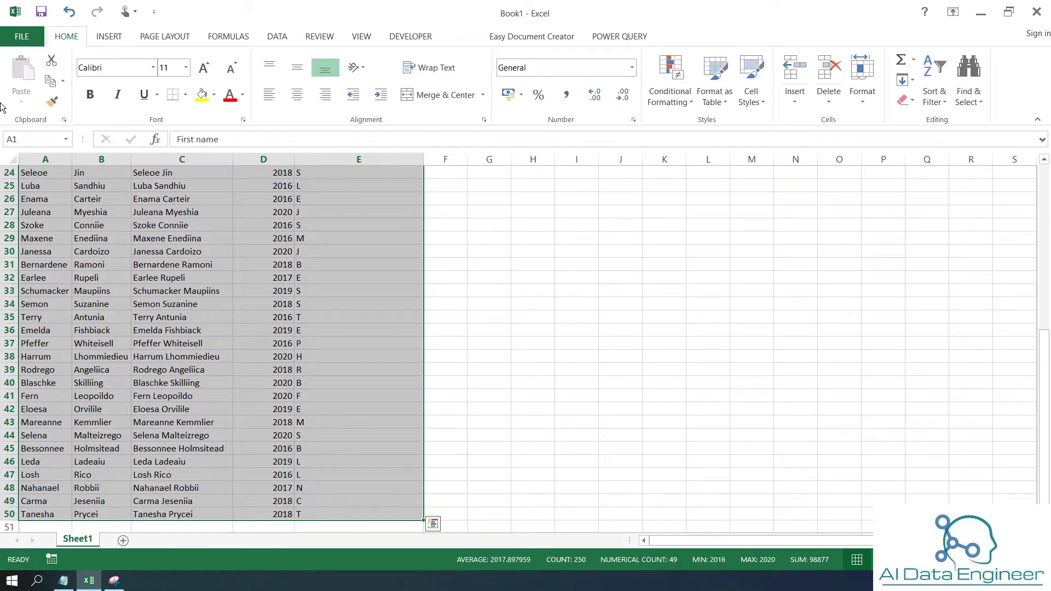
key("ctrl+t")
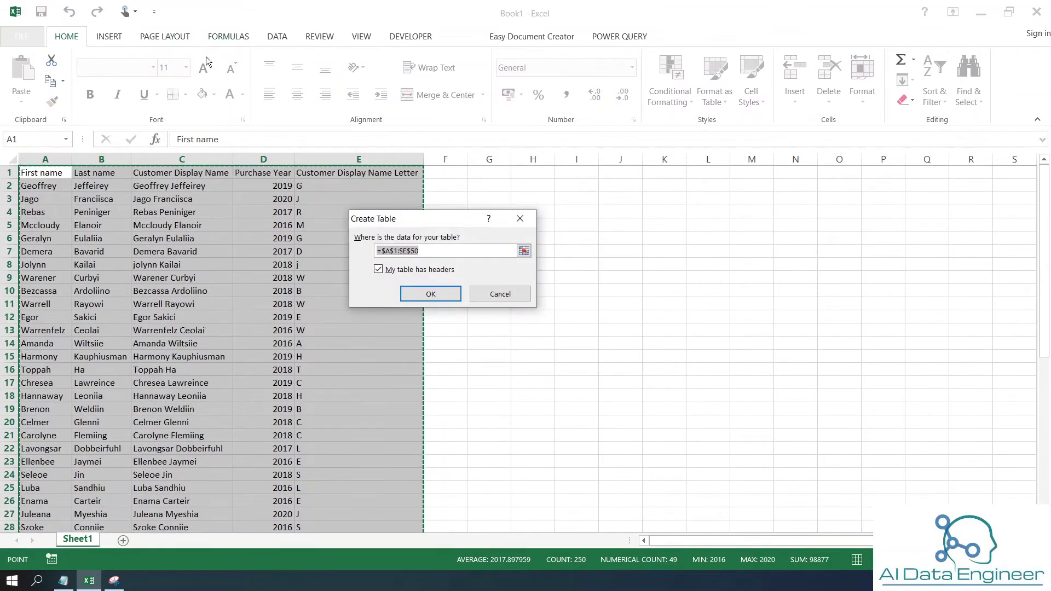
left_click(453, 296)
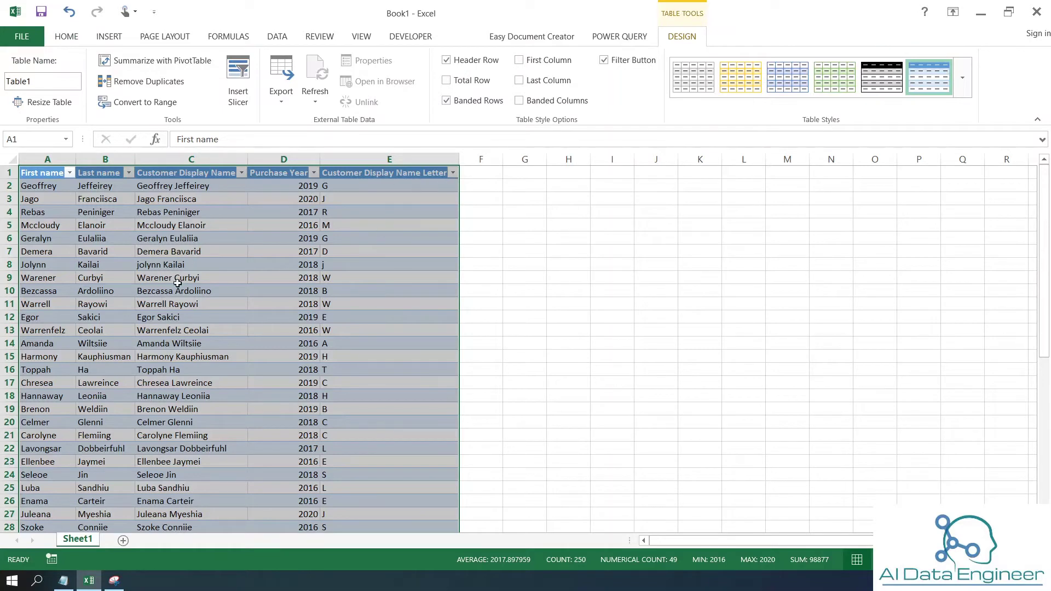
left_click(32, 79)
type("Gan_CustomerData")
- Insert a PivotTable from Gan_CustomerData on a new worksheet
left_click(109, 37)
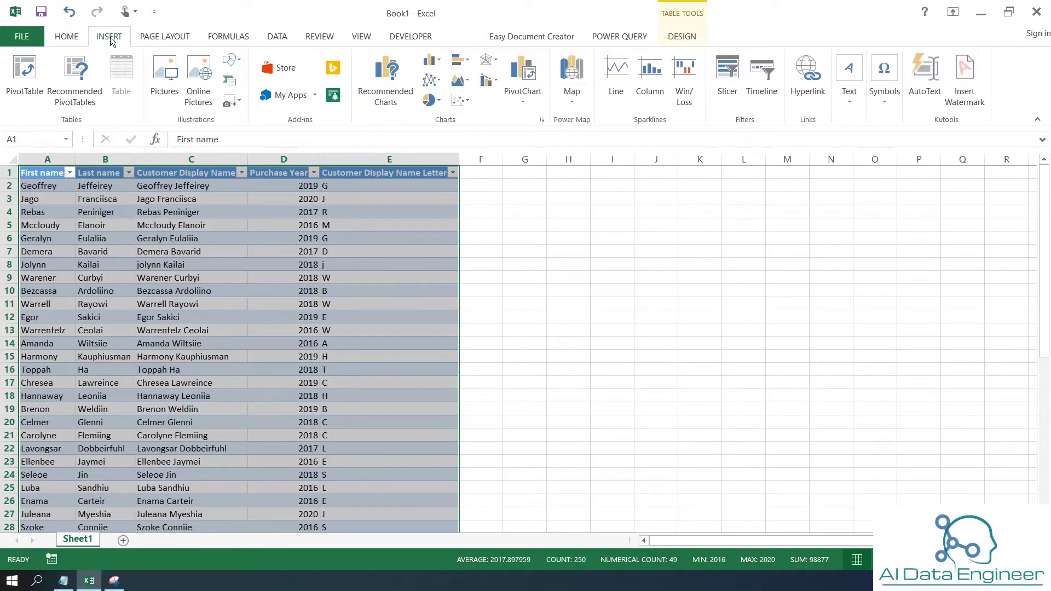
left_click(33, 94)
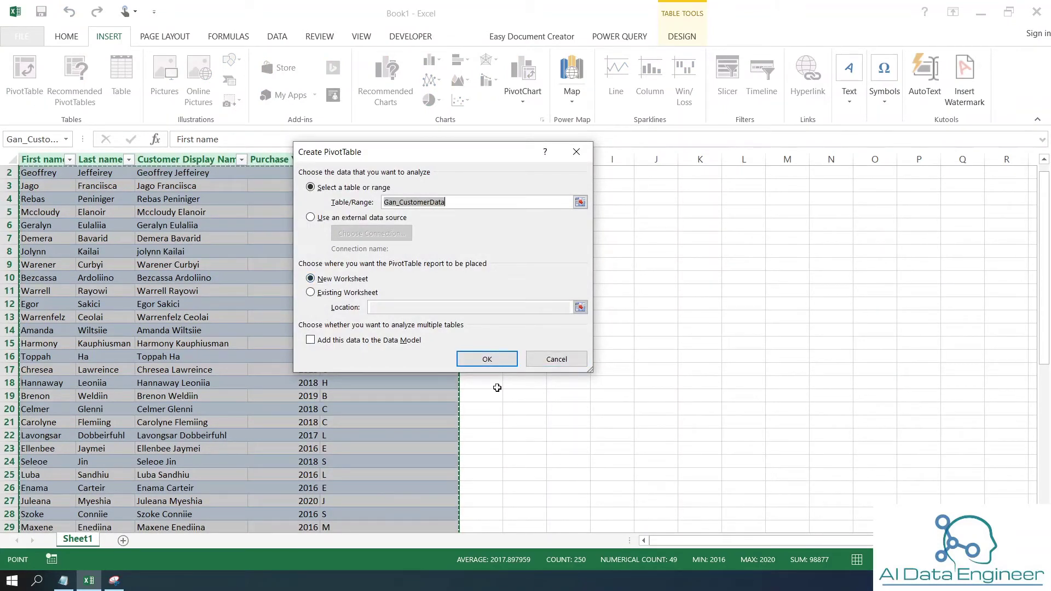
left_click(486, 359)
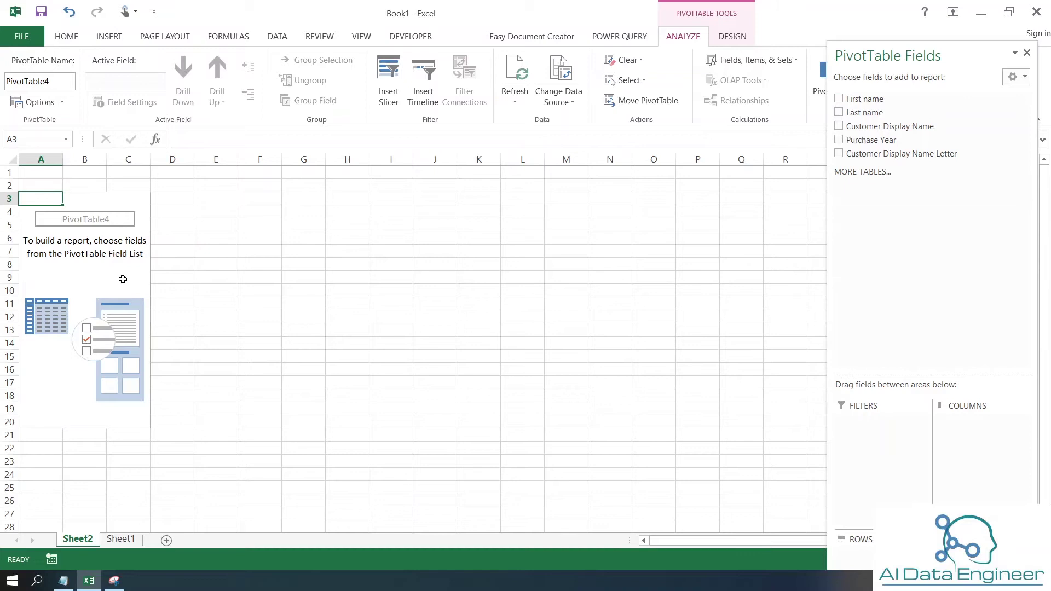
- Choose slicers for First name, Last name, Display Name, Purchase Year and Display Name Letter
left_click(398, 98)
left_click(290, 37)
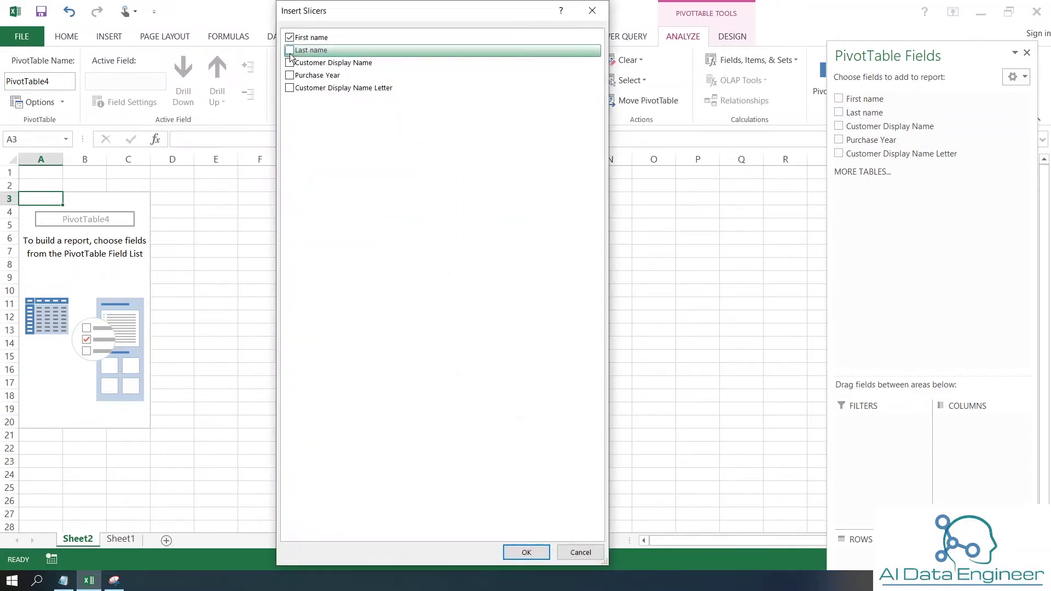
left_click(290, 50)
left_click(289, 63)
left_click(289, 75)
left_click(290, 88)
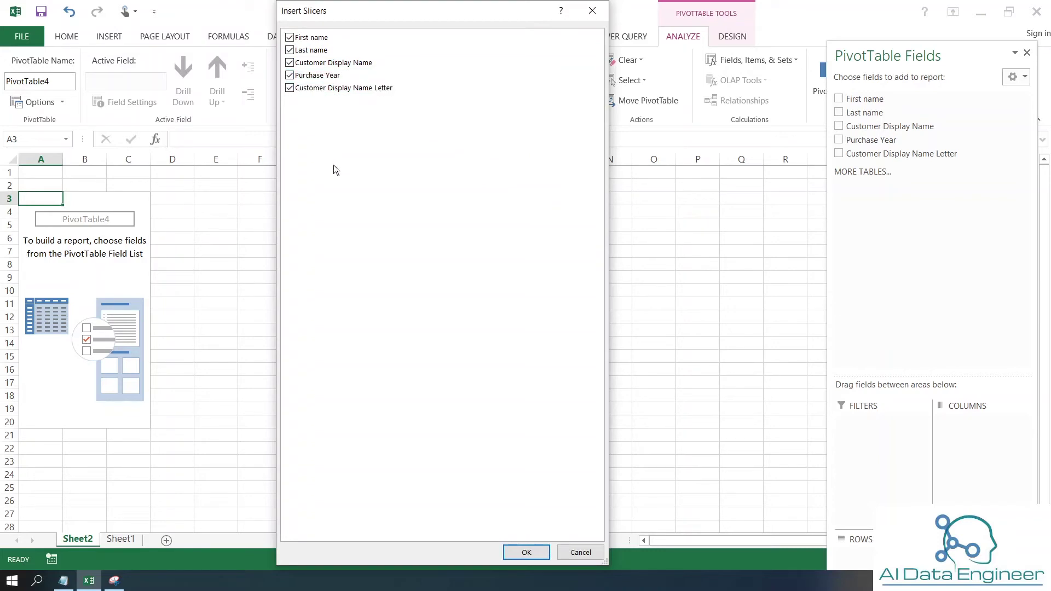
- Create the five slicers and line up First name, Last name, Display Name and Purchase Year
left_click(526, 552)
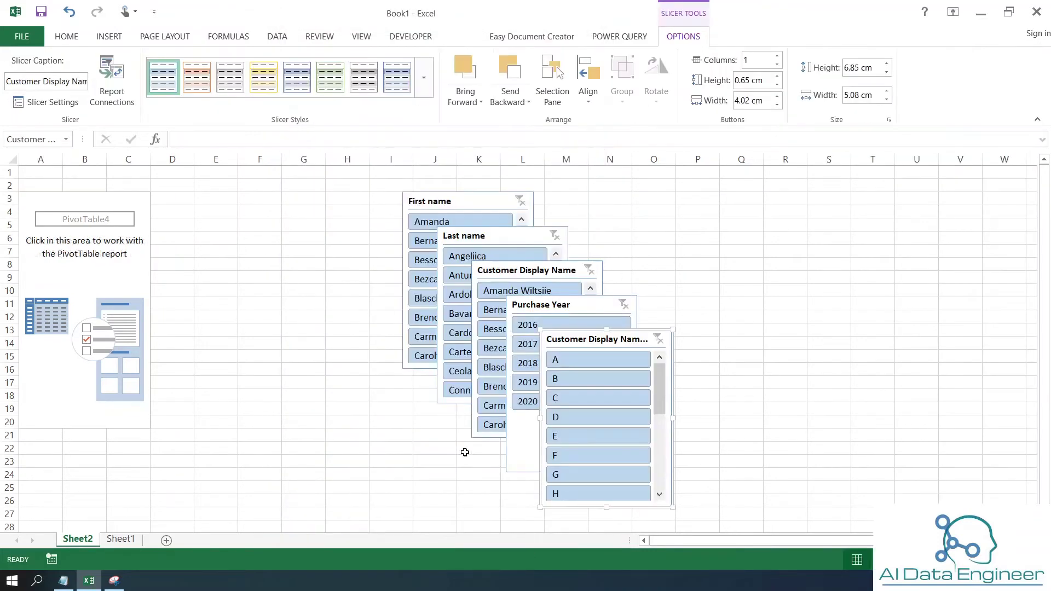
left_click_drag(465, 204, 223, 187)
left_click_drag(486, 233, 352, 191)
left_click_drag(556, 270, 515, 191)
left_click_drag(588, 304, 650, 191)
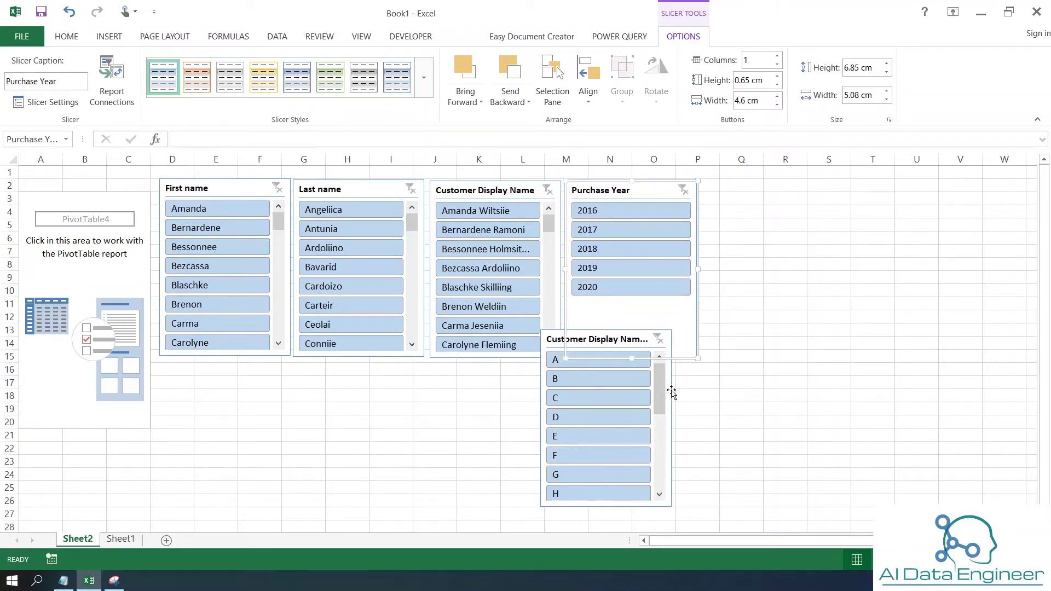
- Reorder the row so the letter slicer sits in columns M–O and Purchase Year in Q–S
left_click(645, 335)
left_click_drag(645, 335, 786, 187)
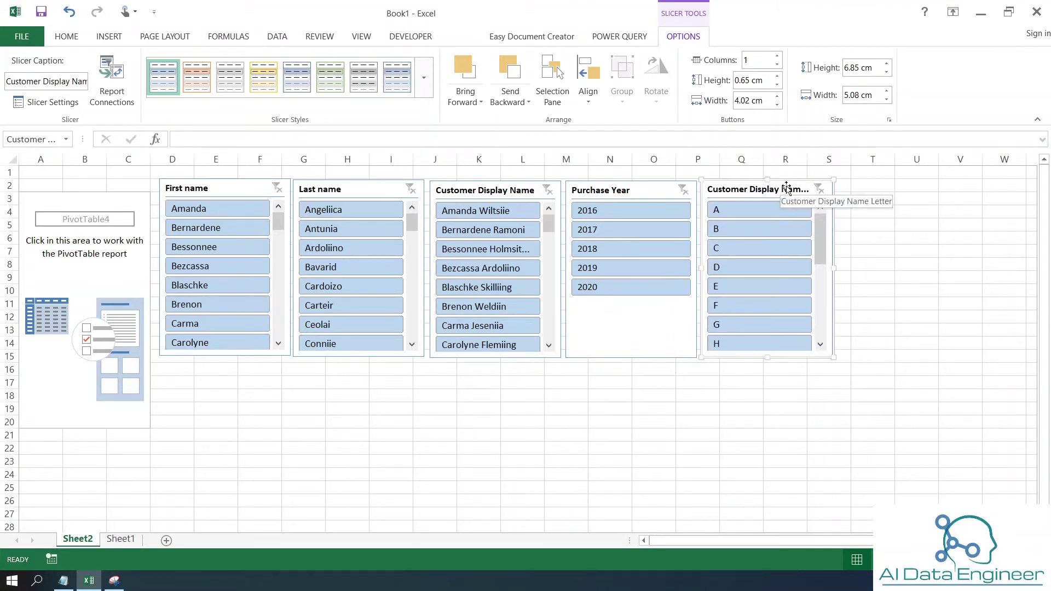
left_click_drag(638, 191, 911, 188)
left_click_drag(788, 188, 653, 190)
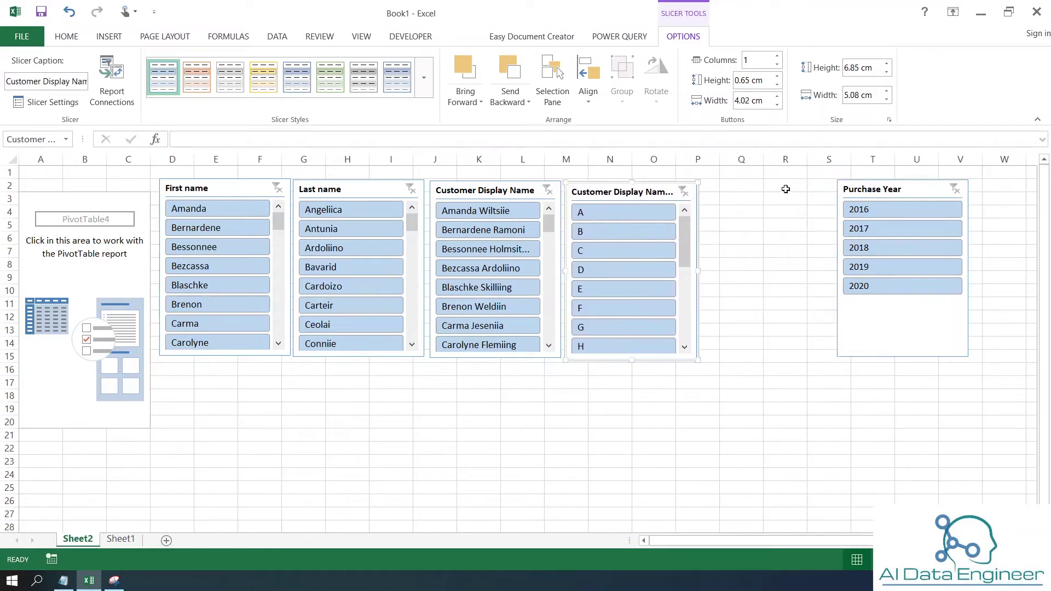
left_click_drag(866, 188, 737, 191)
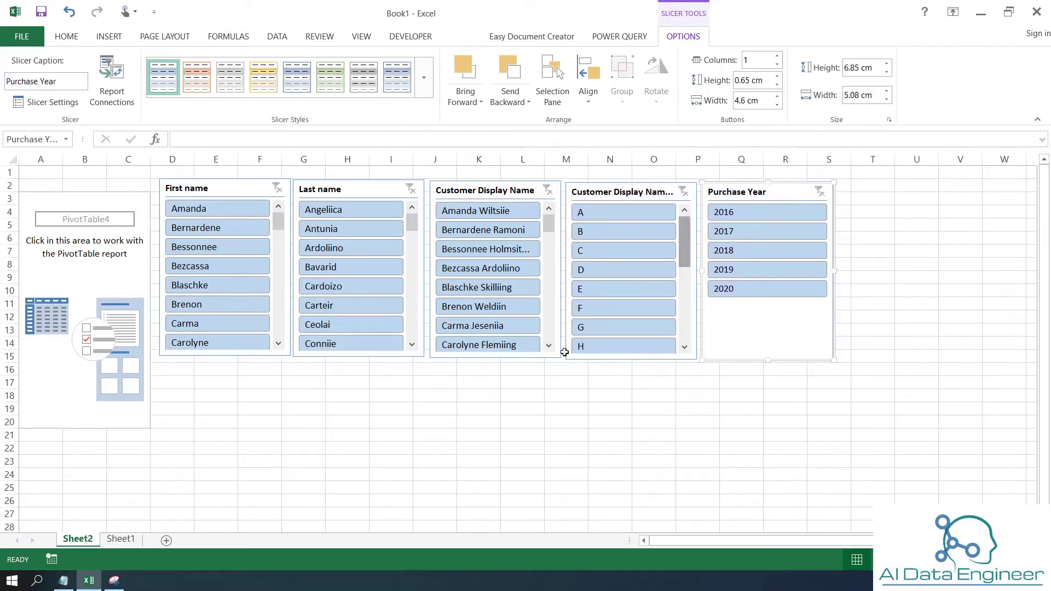
left_click(361, 37)
- Hide Sheet2's gridlines and test the letter slicer with D, N, P, then M
left_click(195, 95)
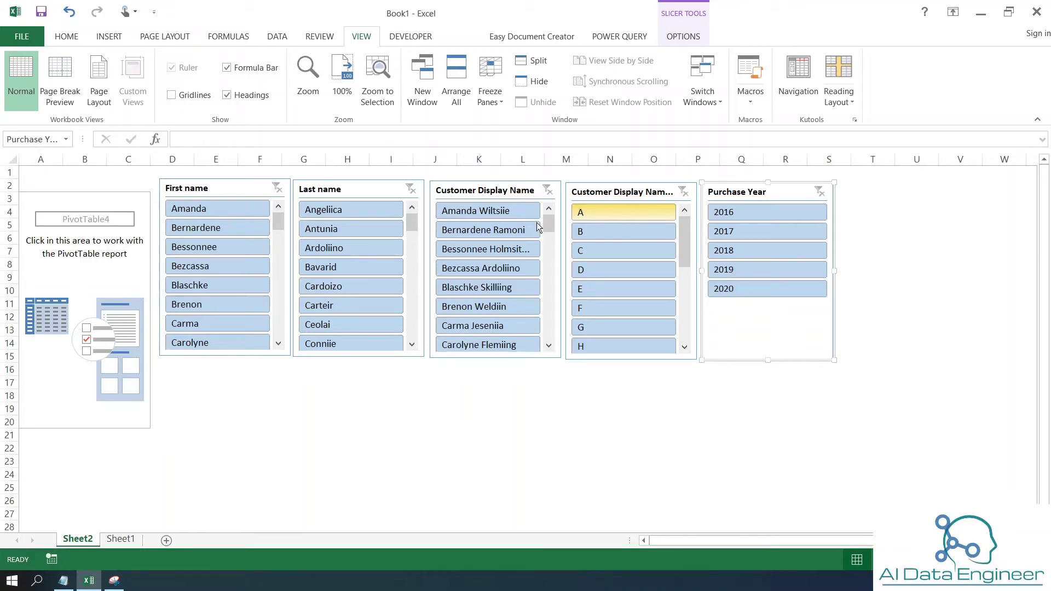
left_click(586, 272)
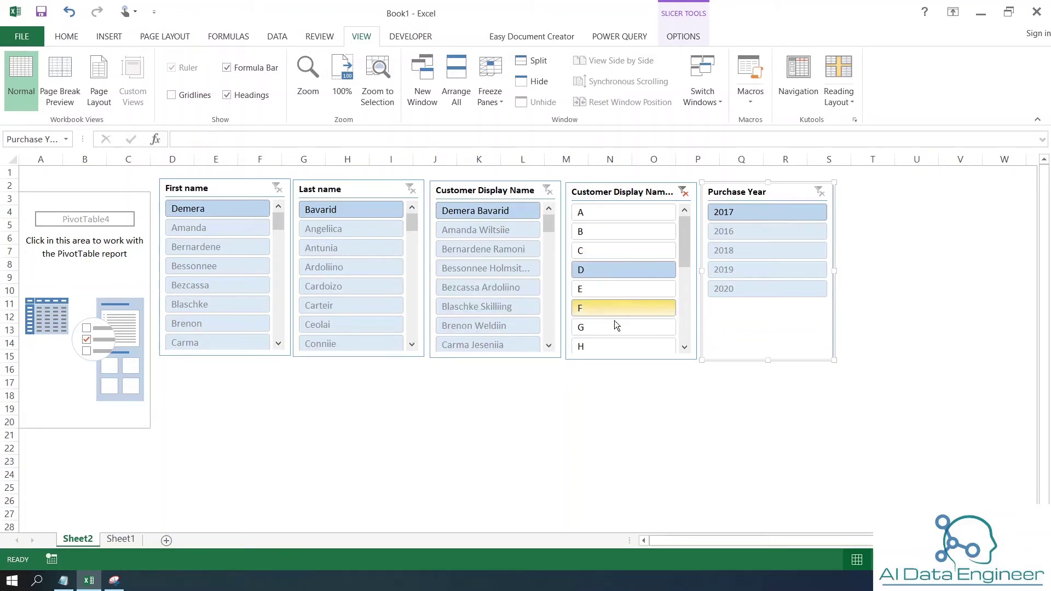
left_click_drag(683, 232, 683, 278)
left_click(601, 308)
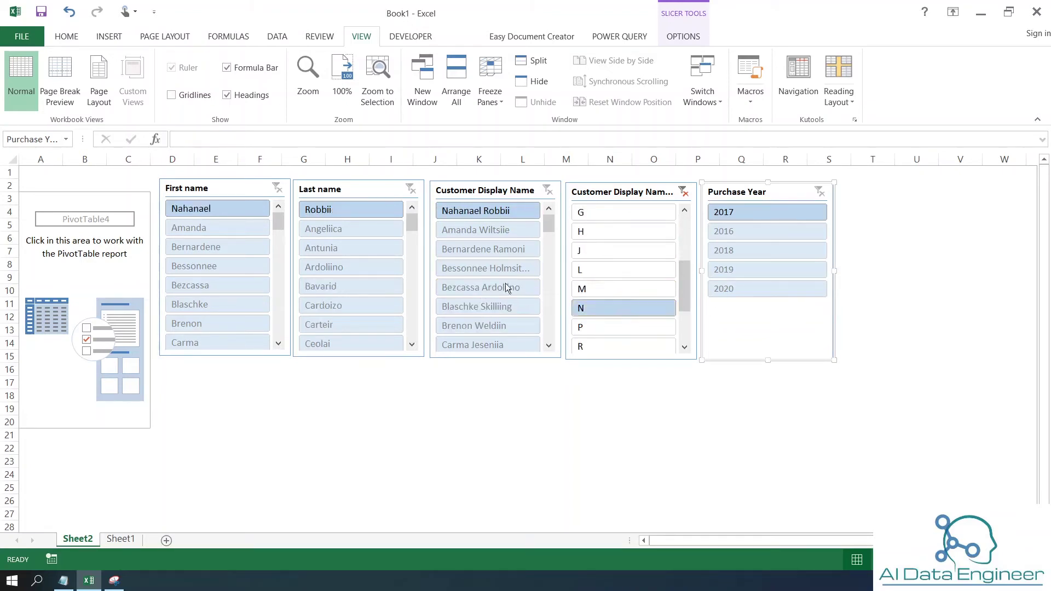
left_click(620, 329)
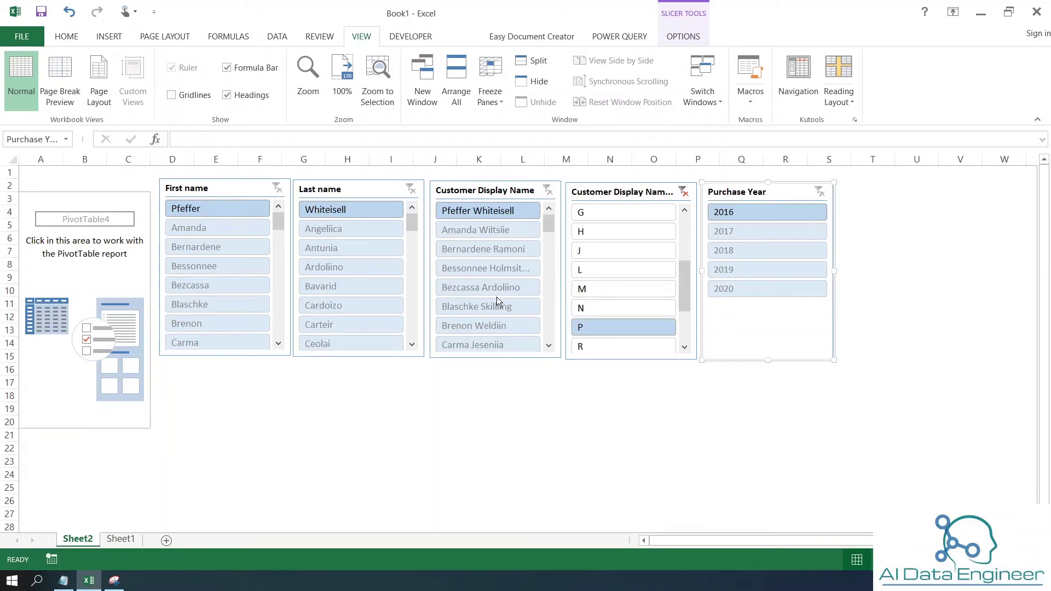
left_click(597, 286)
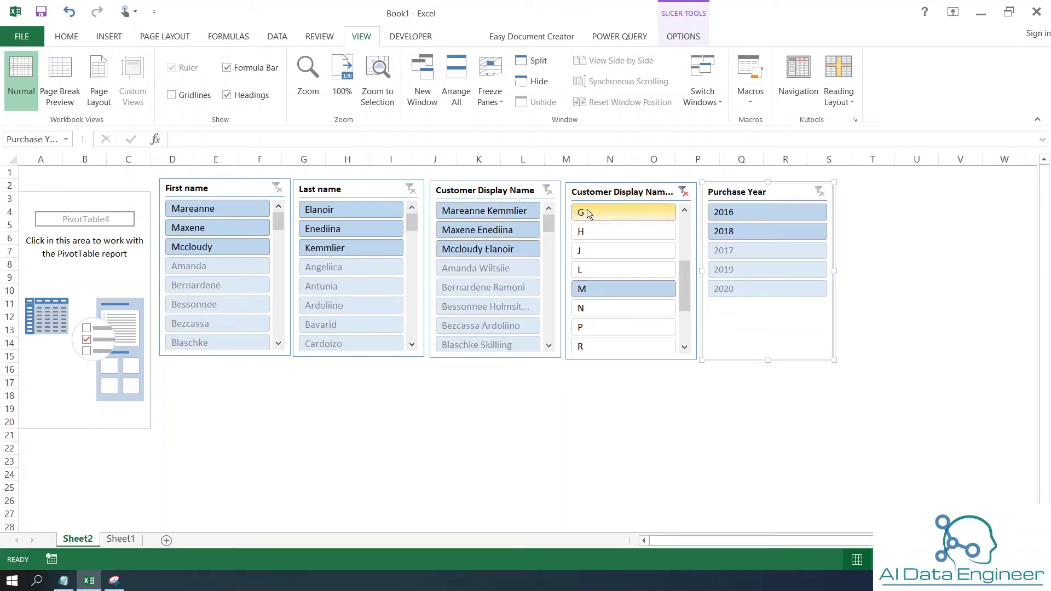
- Lay the letter slicer out in 4 columns and test it by choosing A
left_click(636, 193)
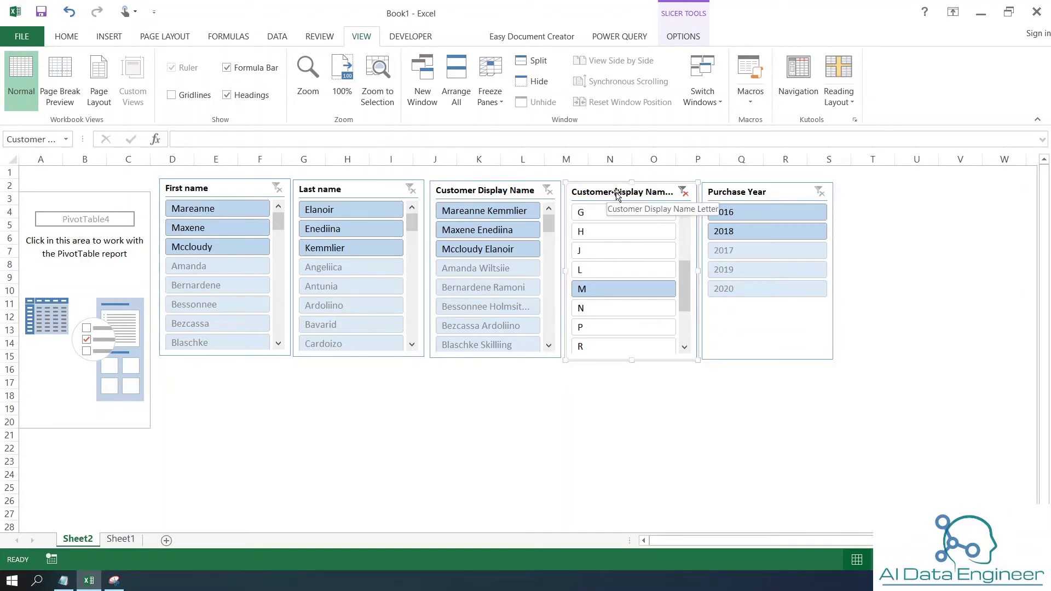
left_click(686, 37)
left_click(778, 57)
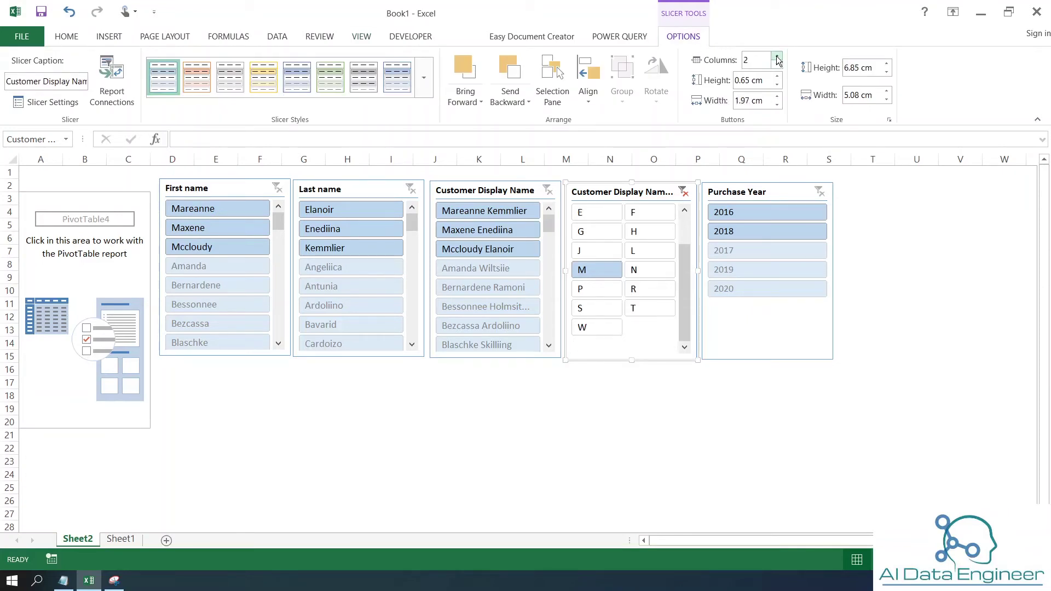
left_click(777, 57)
left_click(777, 57)
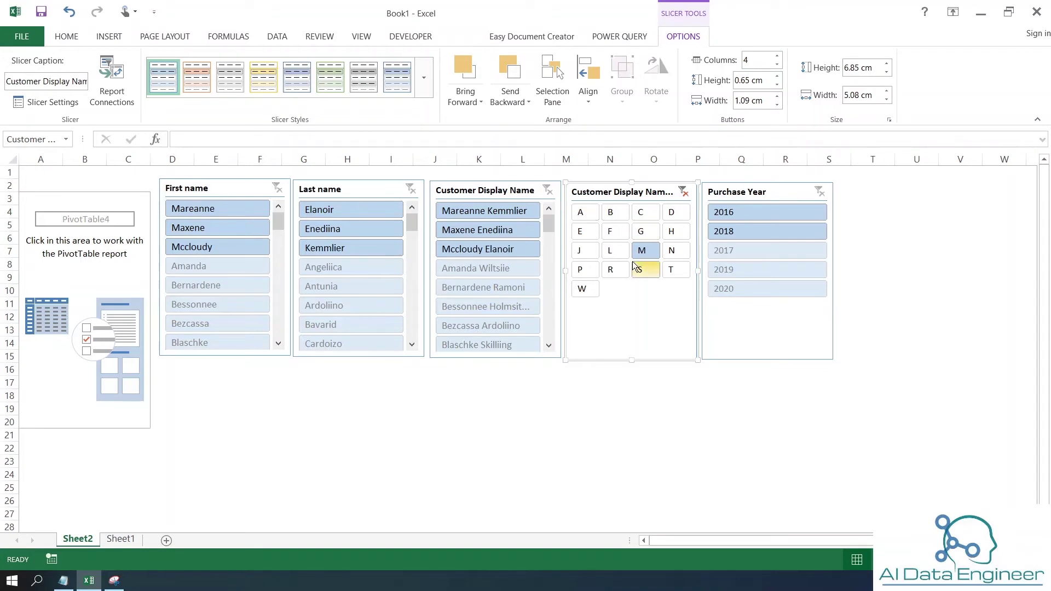
left_click(580, 212)
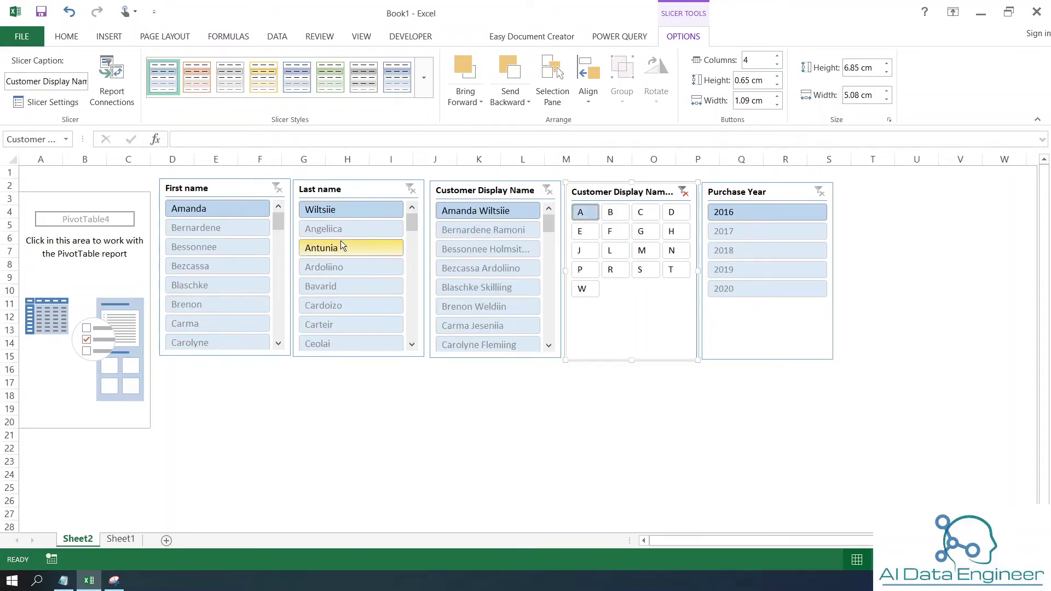
left_click(492, 411)
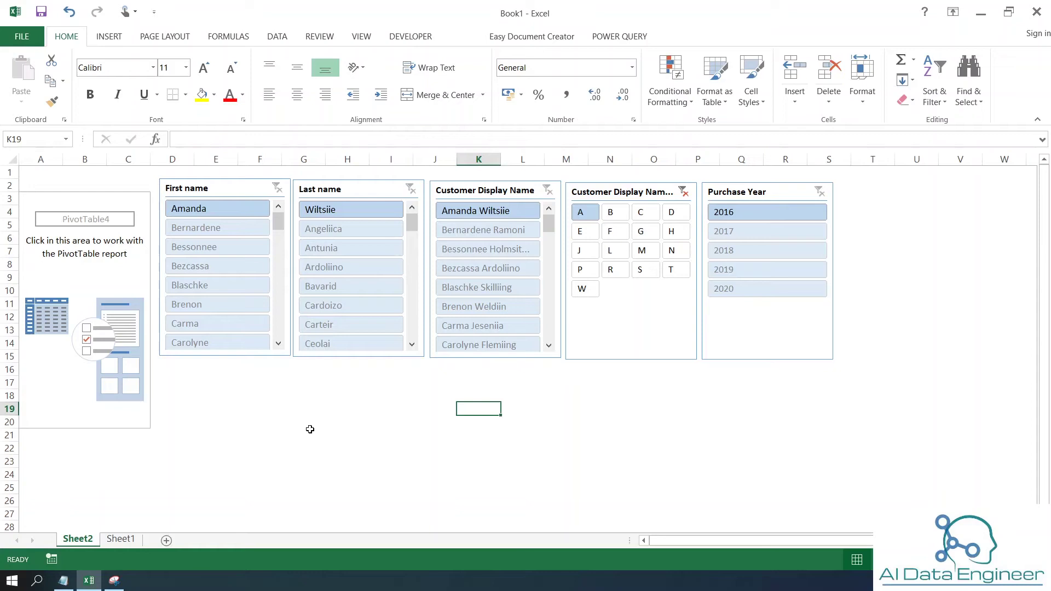
- Insert a clustered column PivotChart based on PivotTable4
left_click(87, 276)
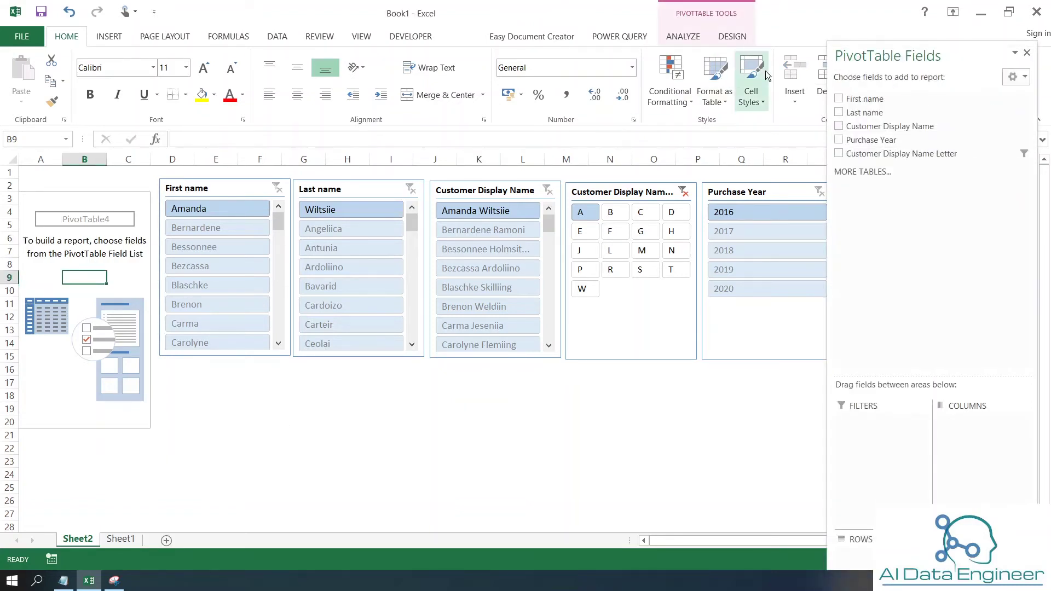
left_click(691, 41)
left_click_drag(926, 47, 940, 106)
left_click(841, 87)
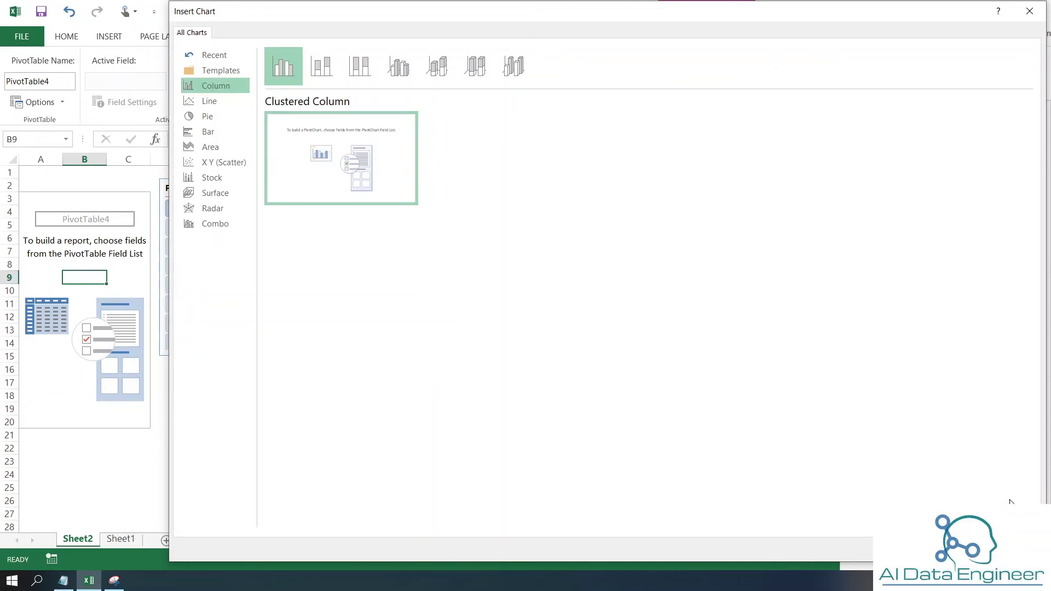
key("Return")
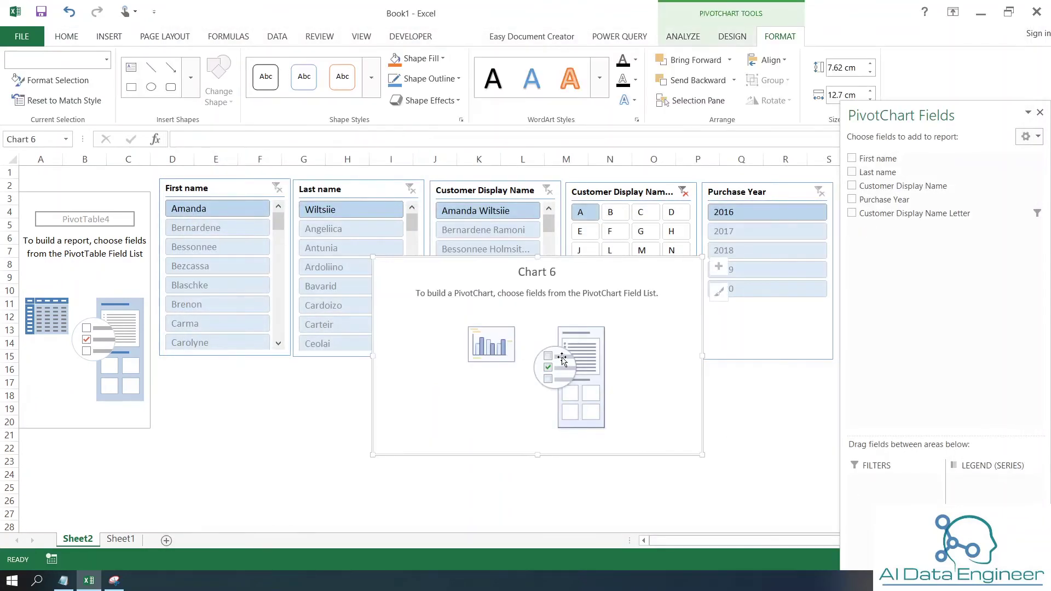
- Move the chart below the slicers, filter by Purchase Year, and count Customer Display Name
mouse_move(588, 274)
left_mouse_down()
mouse_move(425, 324)
mouse_move(426, 387)
left_mouse_up()
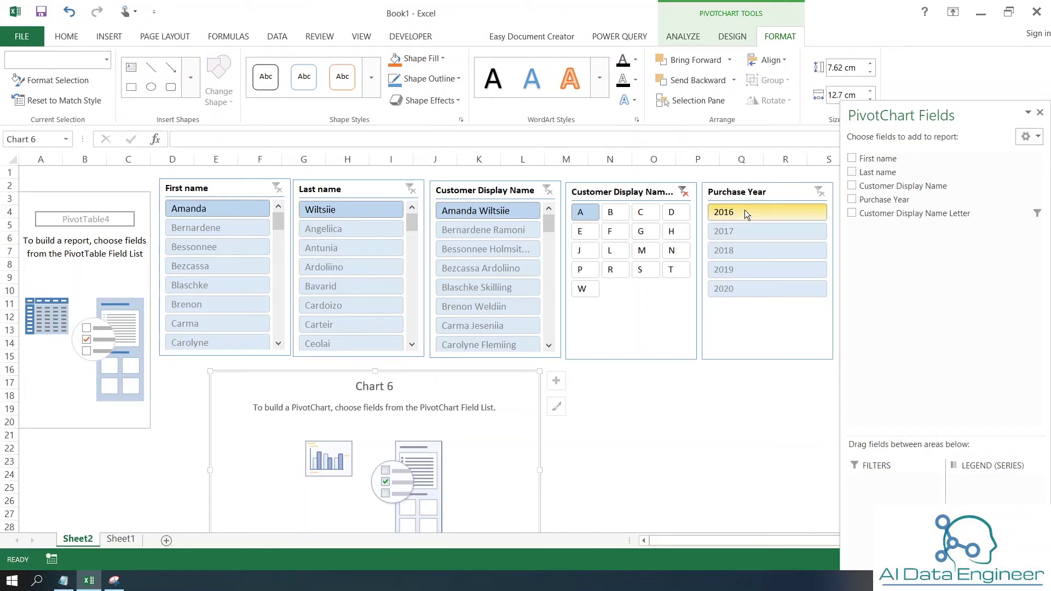
left_click_drag(974, 109, 954, 31)
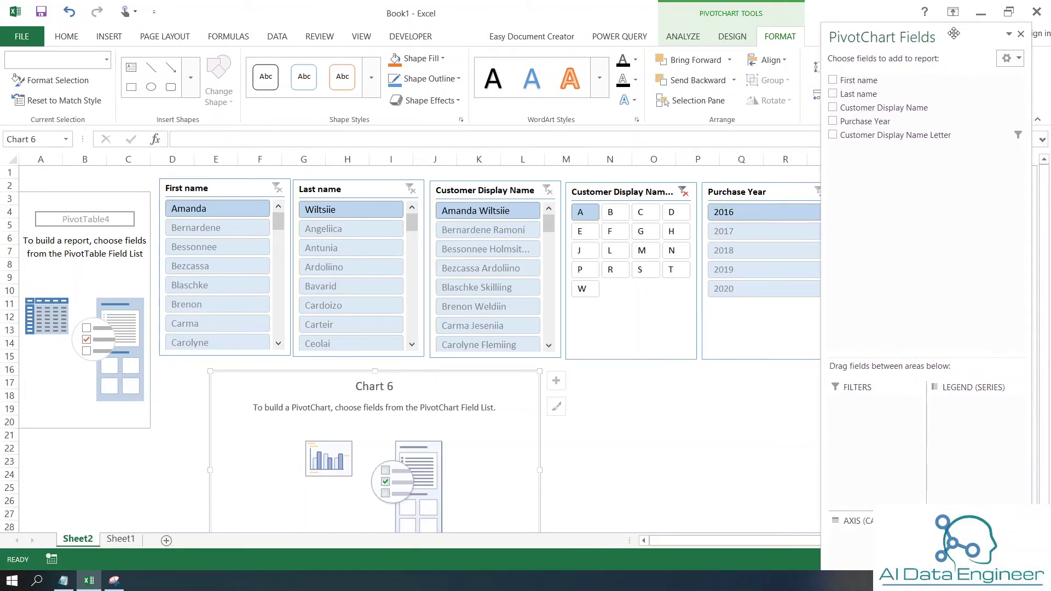
left_click_drag(864, 125, 872, 411)
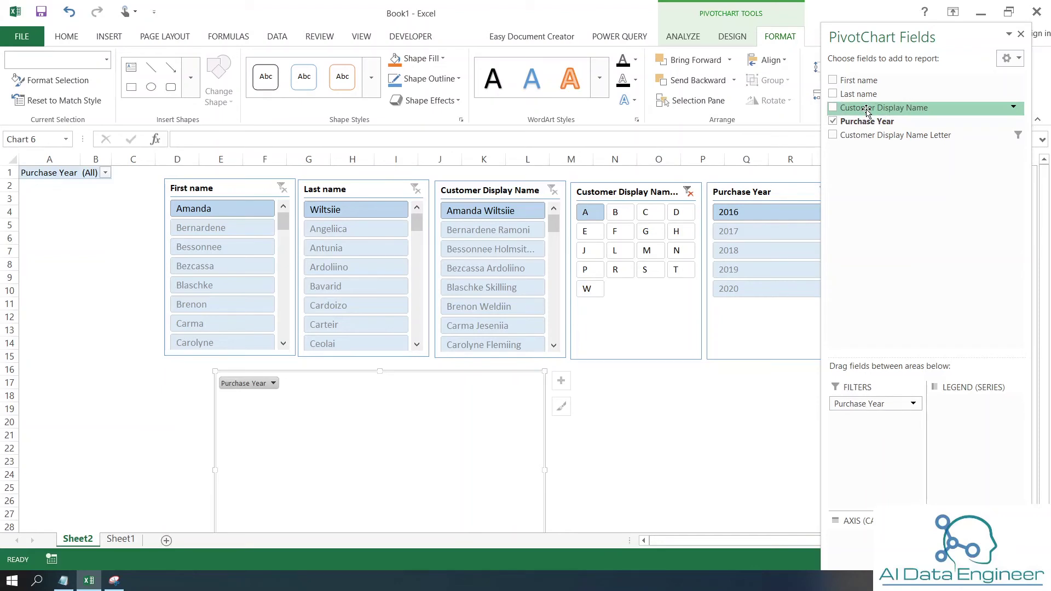
left_click_drag(867, 111, 953, 555)
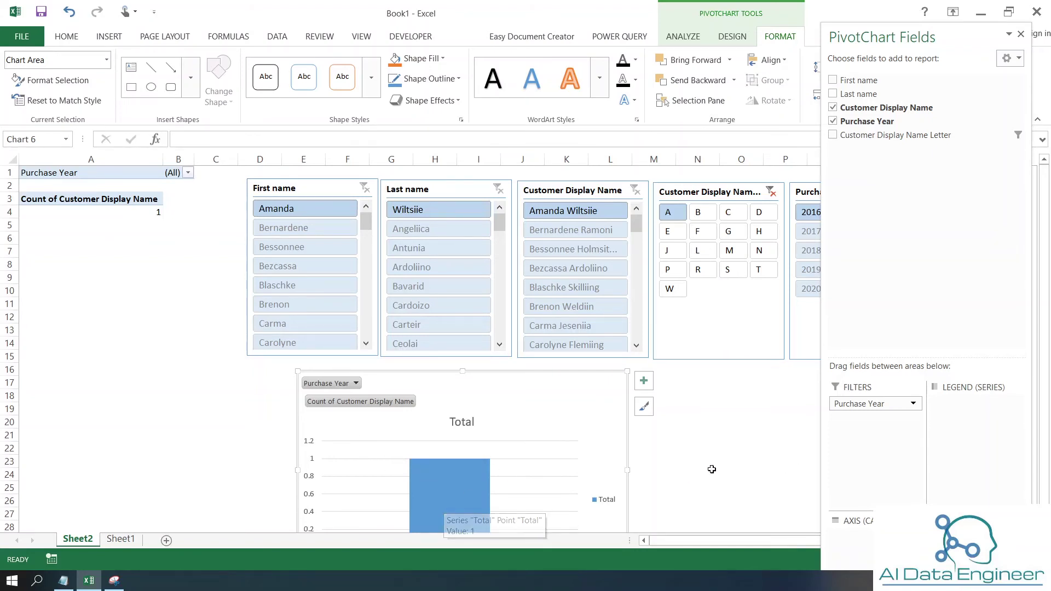
- Add a data label to the chart bar and clear the letter slicer filter, showing 49 customers
right_click(462, 489)
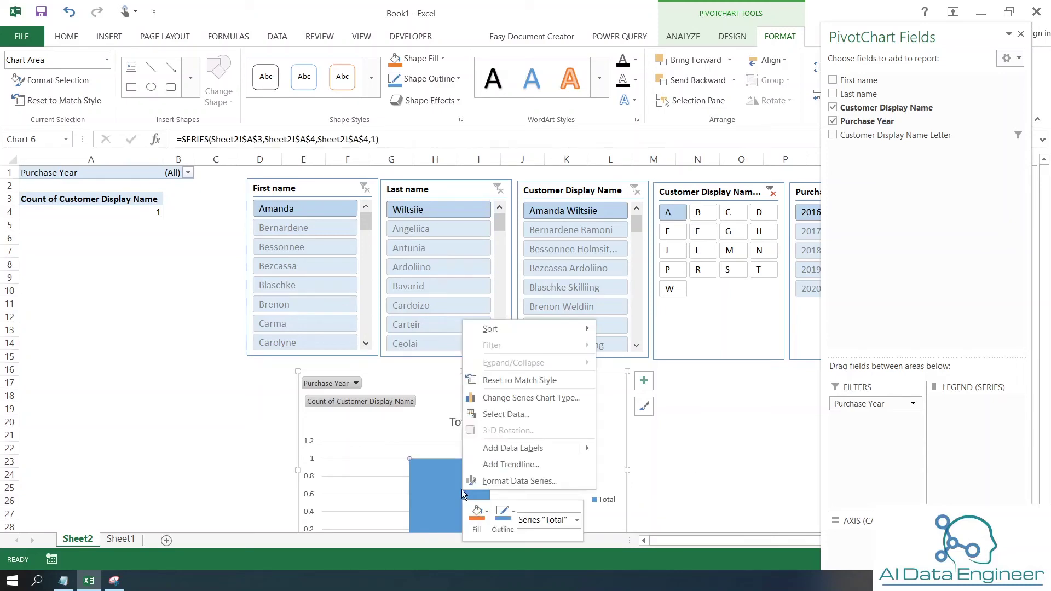
mouse_move(520, 447)
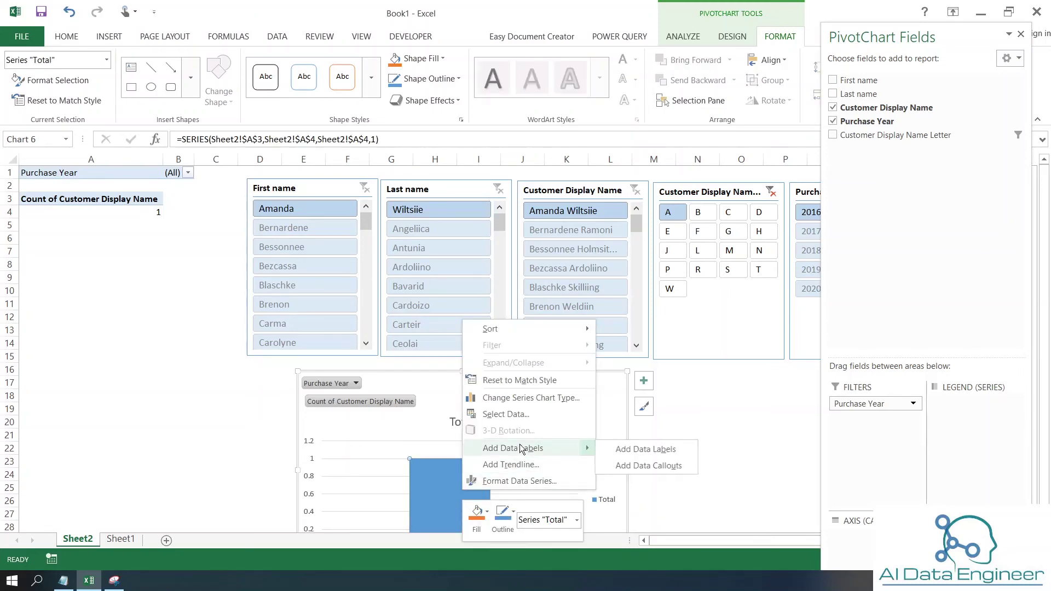
left_click(659, 449)
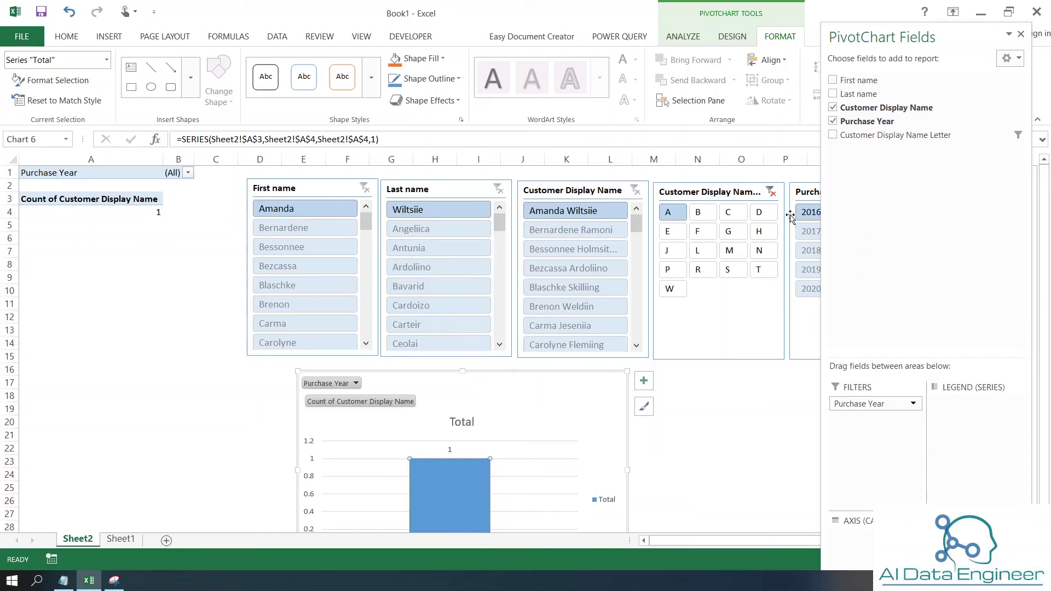
left_click(772, 192)
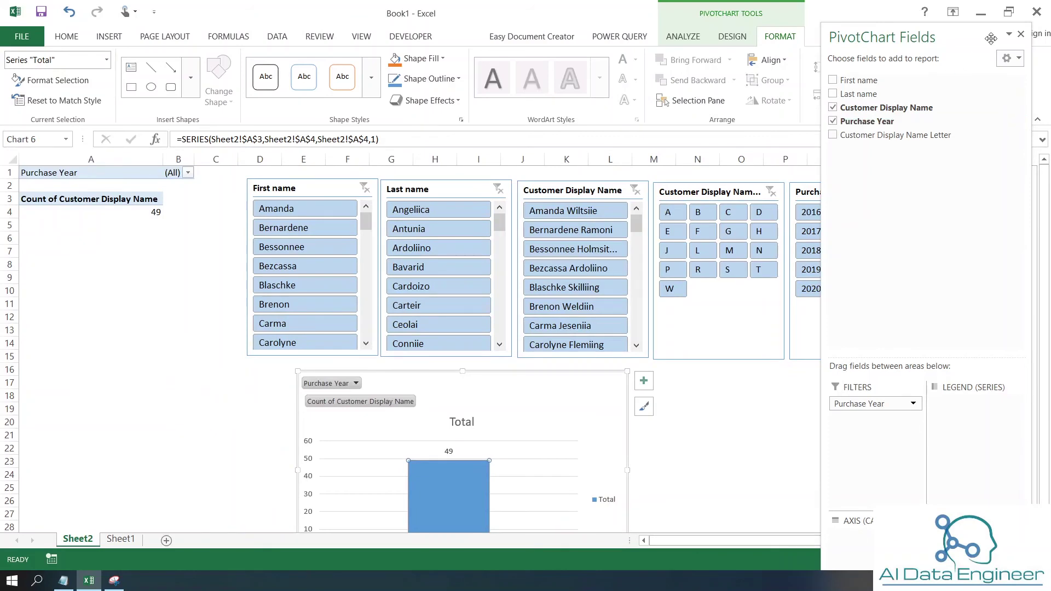
left_click(1022, 34)
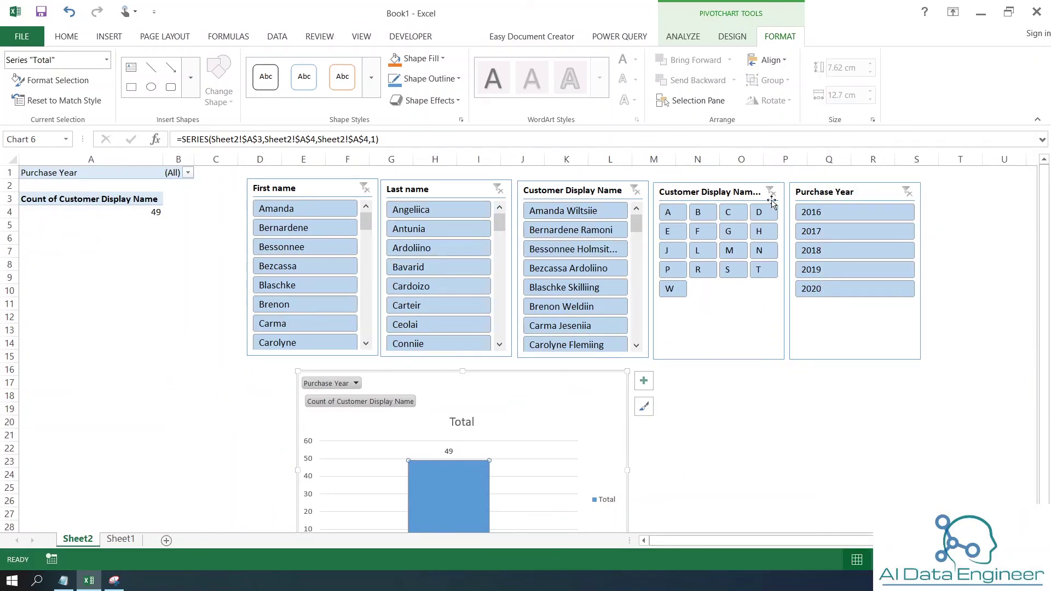
- Filter the Purchase Year slicer through 2016 and 2017 to 2018, giving a count of 15
left_click(826, 214)
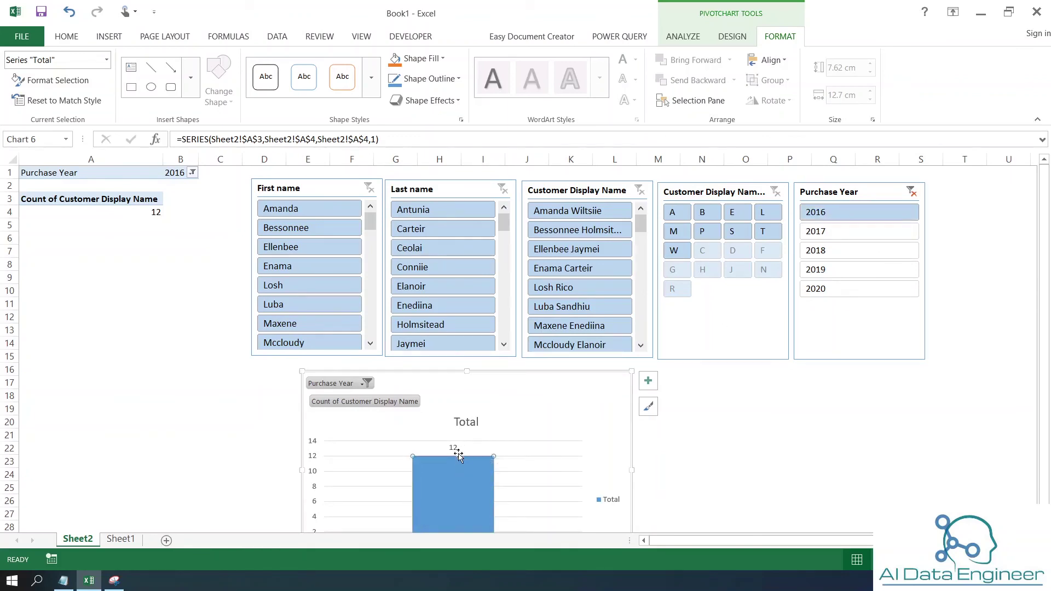
left_click(824, 232)
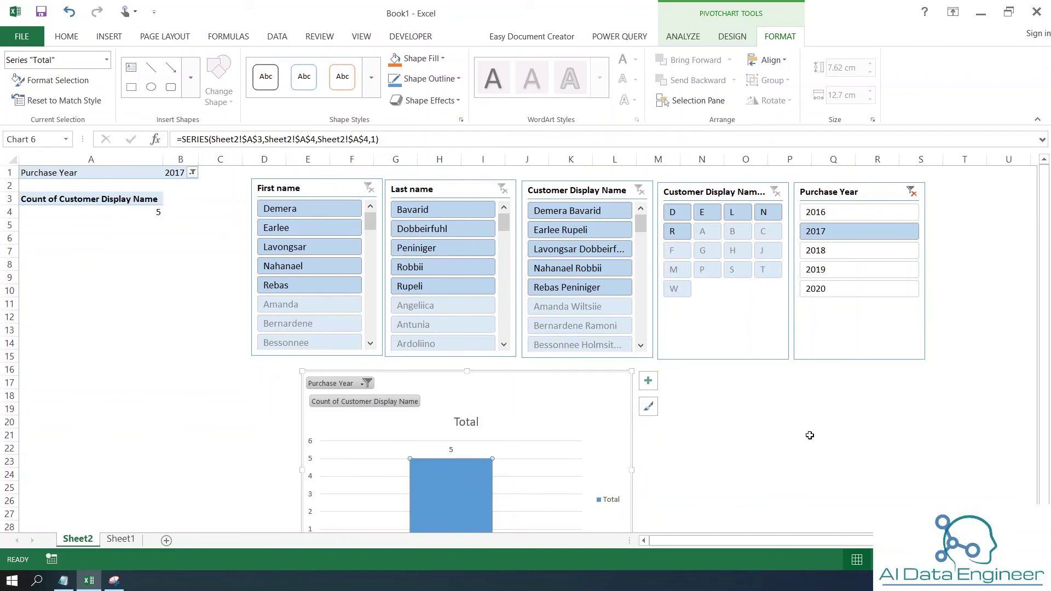
scroll(141, 199, "down", 1)
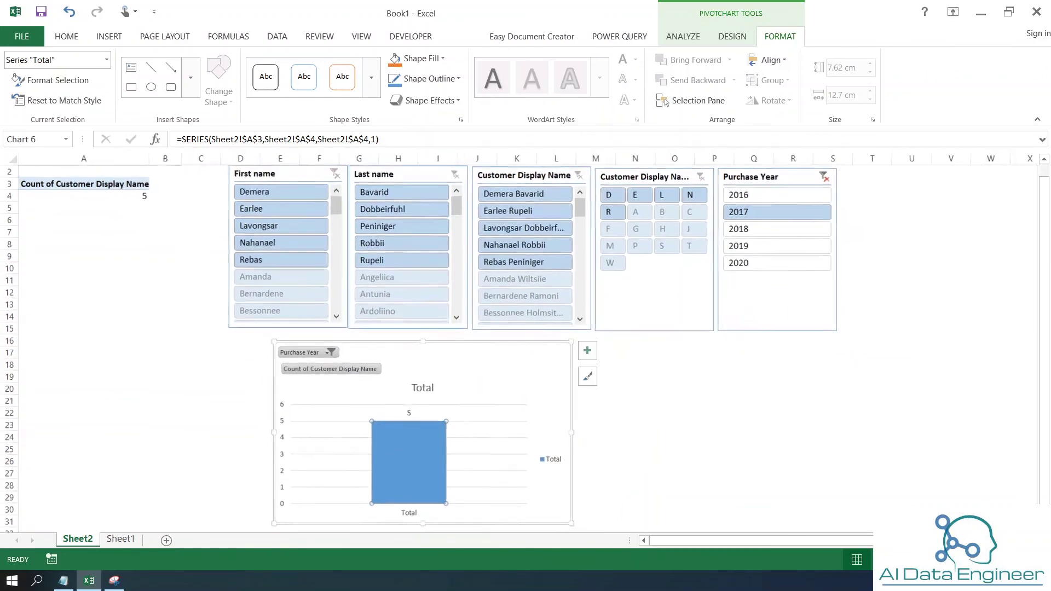
left_click(744, 228)
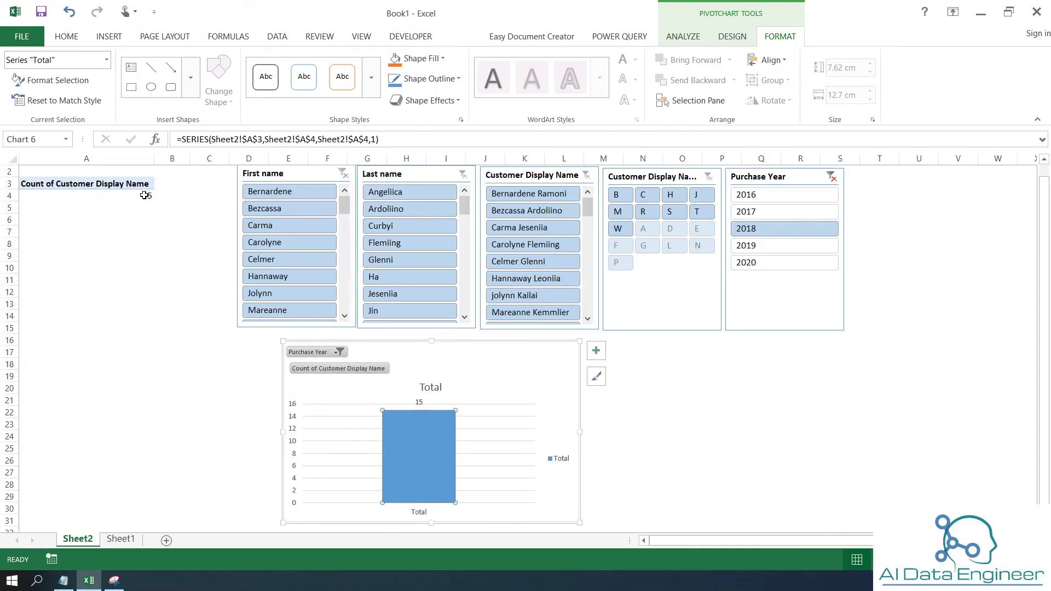
mouse_move(147, 196)
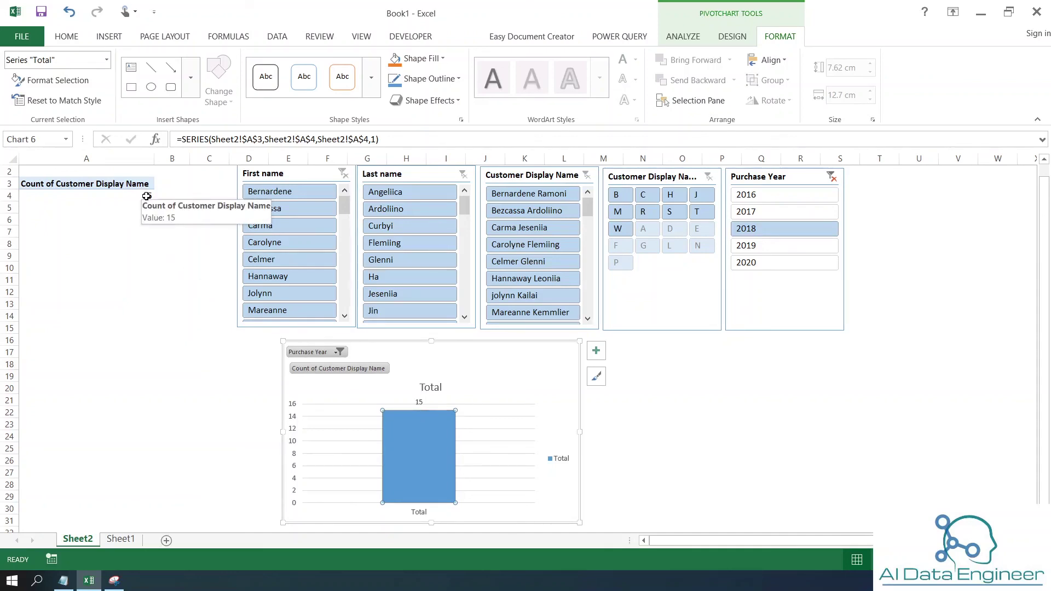
- Drill down into the count of 15 and confirm every Purchase Year in D2:D16 is 2018
double_click(147, 196)
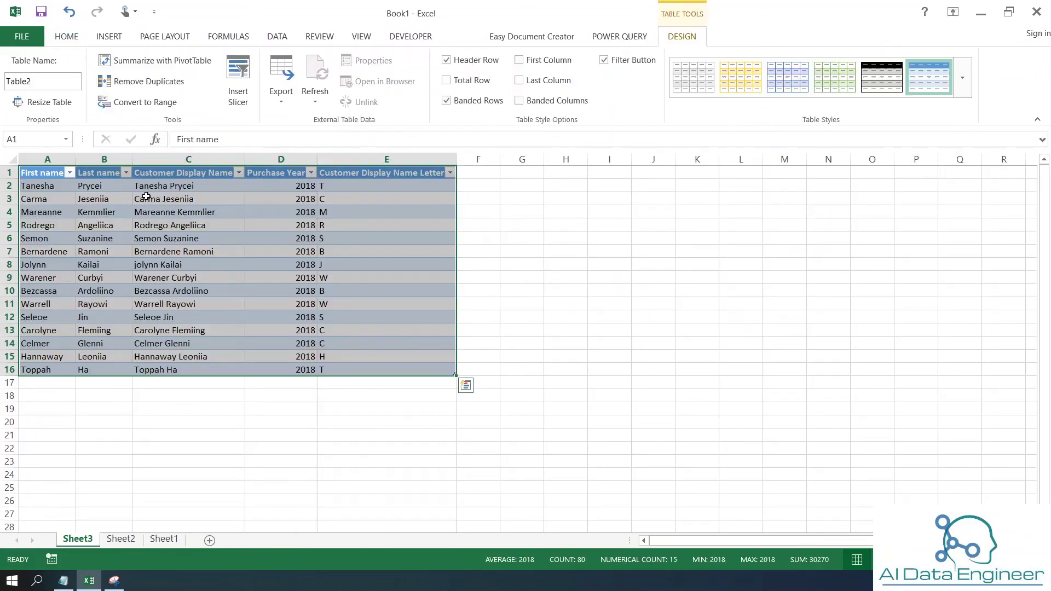
left_click(44, 186)
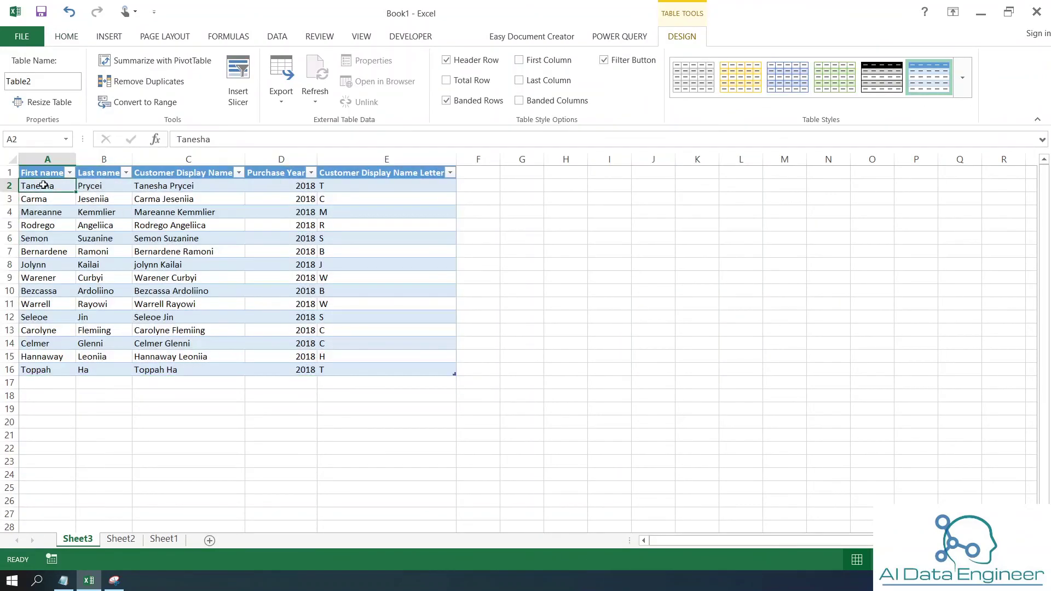
left_click_drag(304, 188, 290, 371)
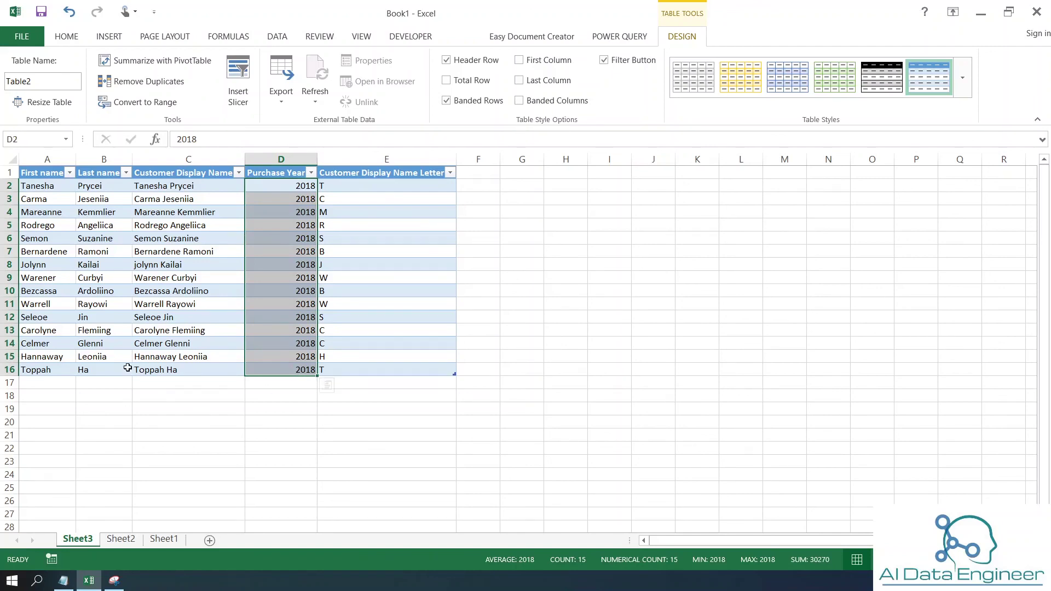
- Delete the Sheet3 drill-down sheet
right_click(75, 541)
left_click(107, 399)
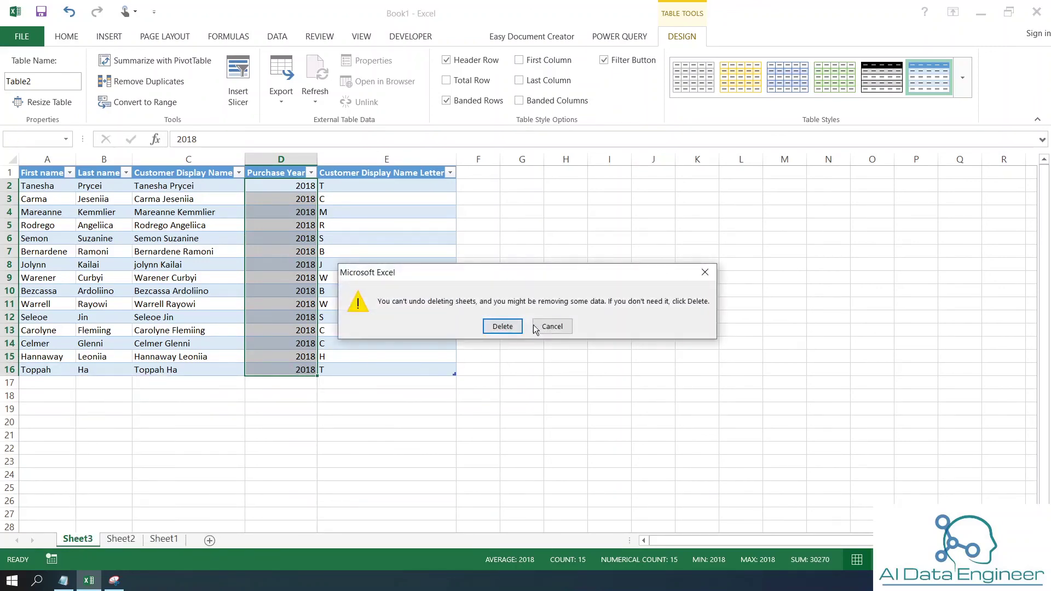
left_click(506, 324)
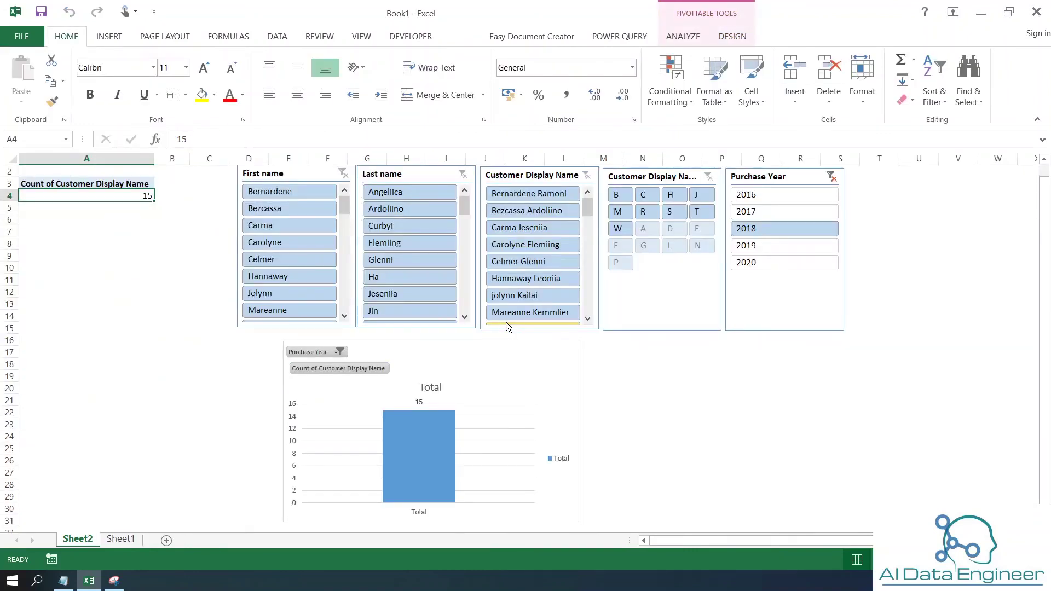